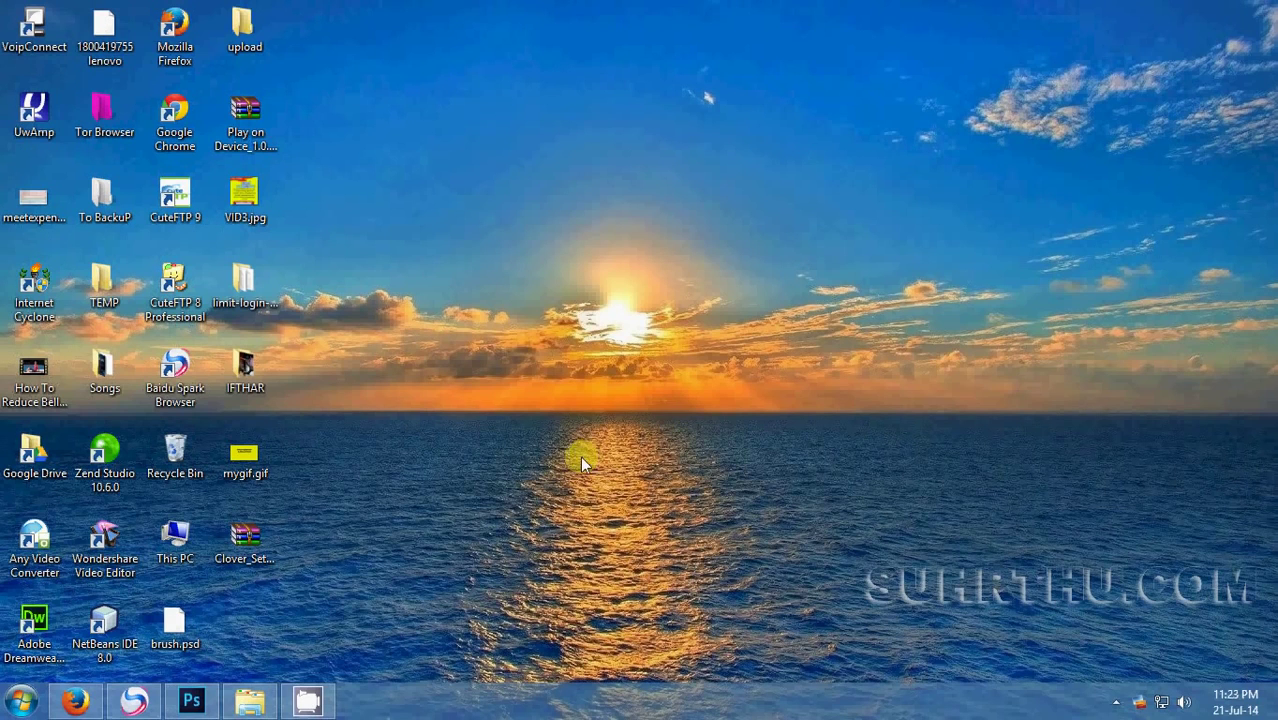
Step: View the New Volume (F:) drive window, minimize it, and open the TEMP folder from the desktop
click(250, 701)
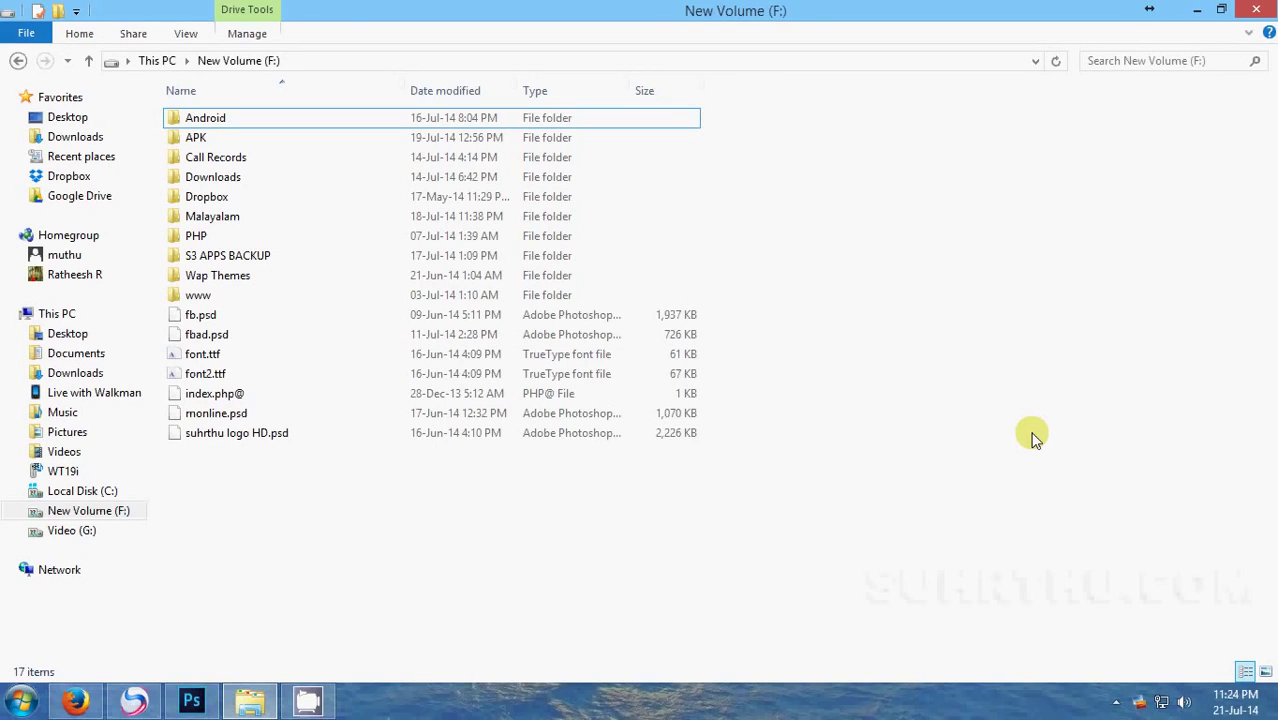
click(1197, 9)
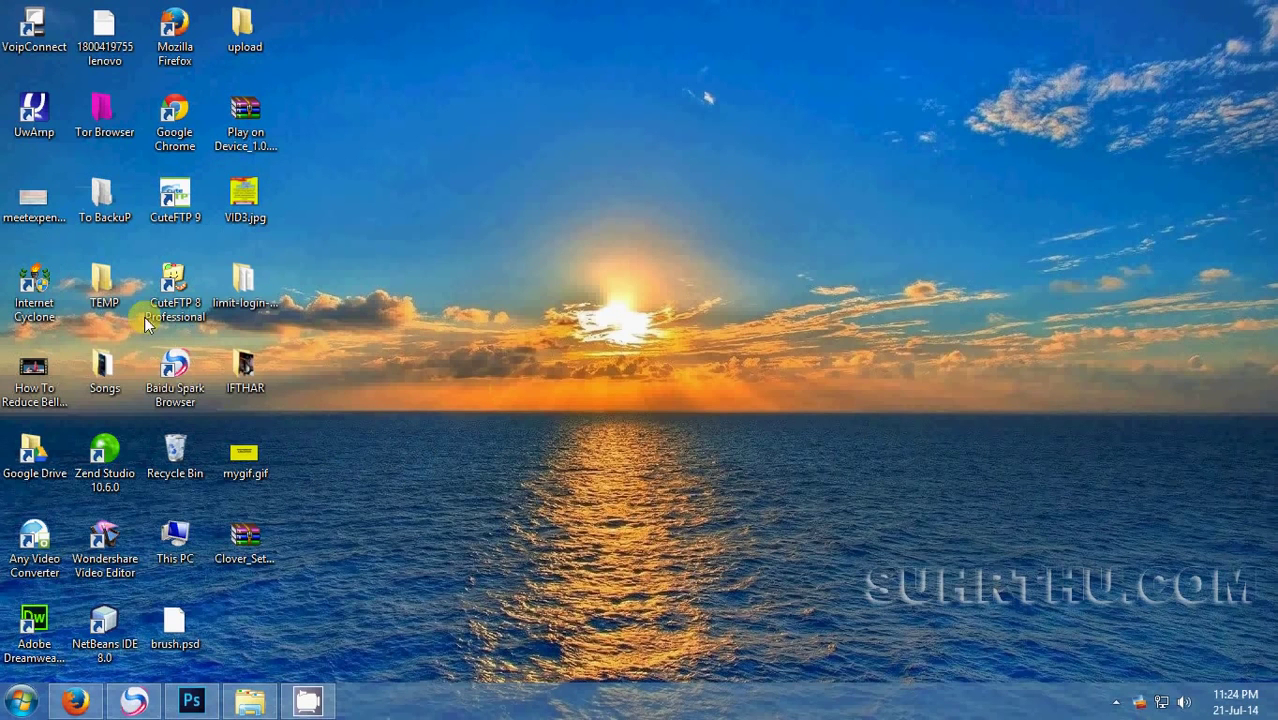
double_click(104, 279)
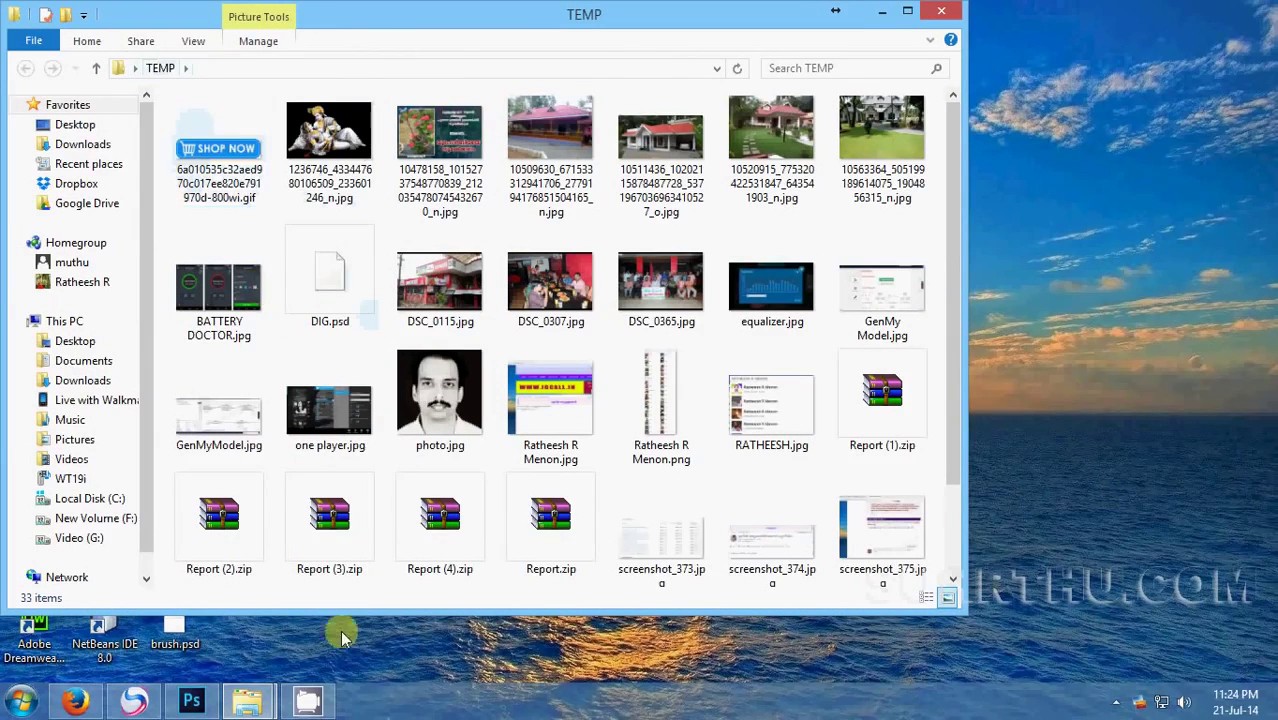
Step: Switch from the TEMP window to the New Volume (F:) window, and minimize both windows
mouse_move(250, 697)
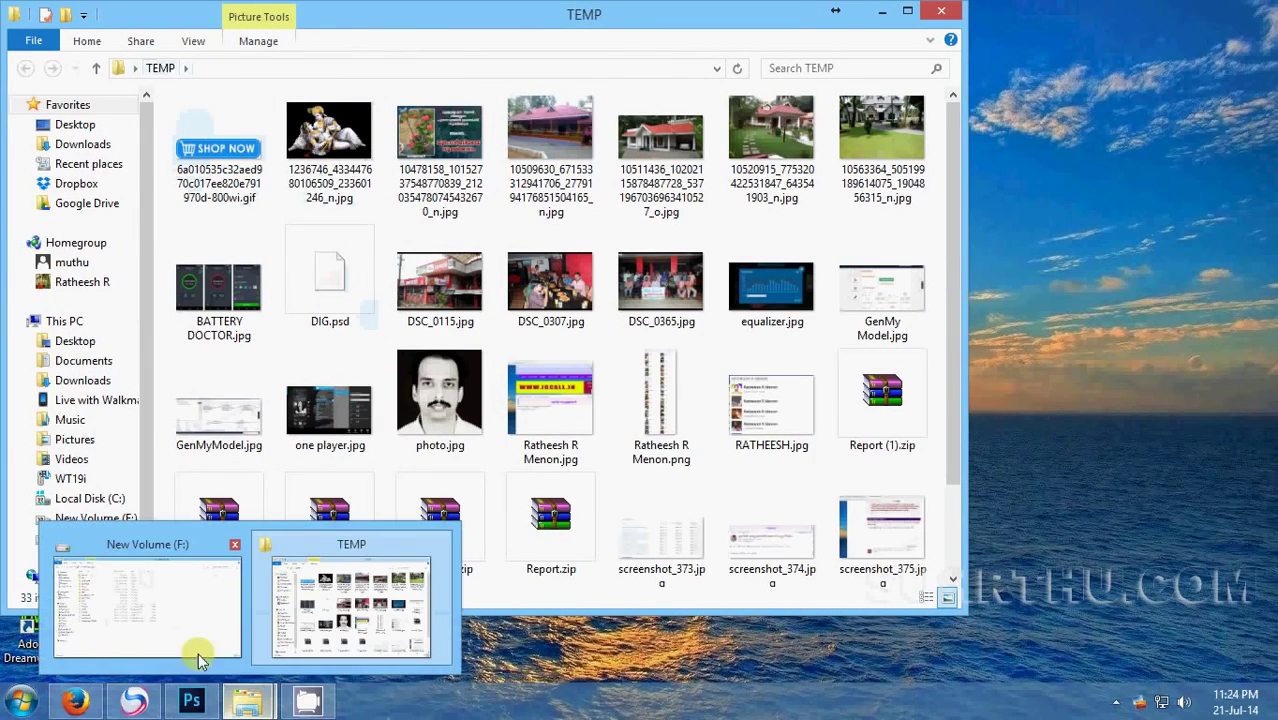
mouse_move(157, 594)
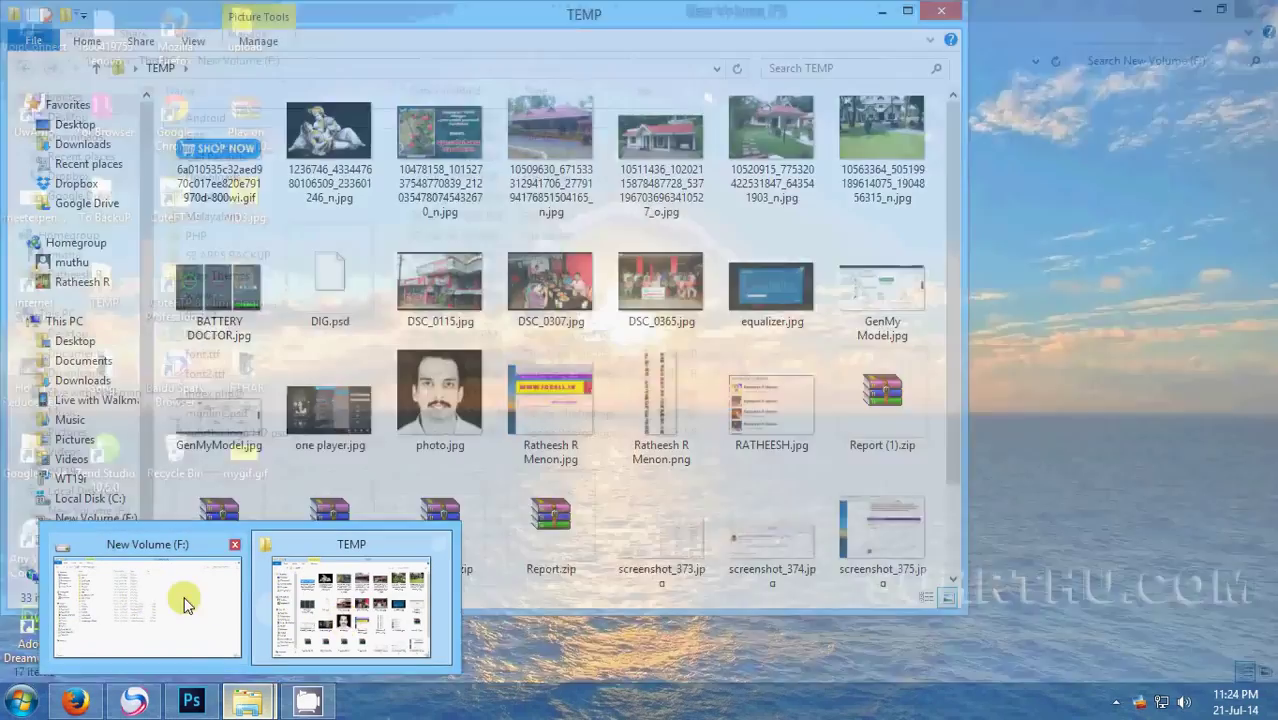
click(184, 600)
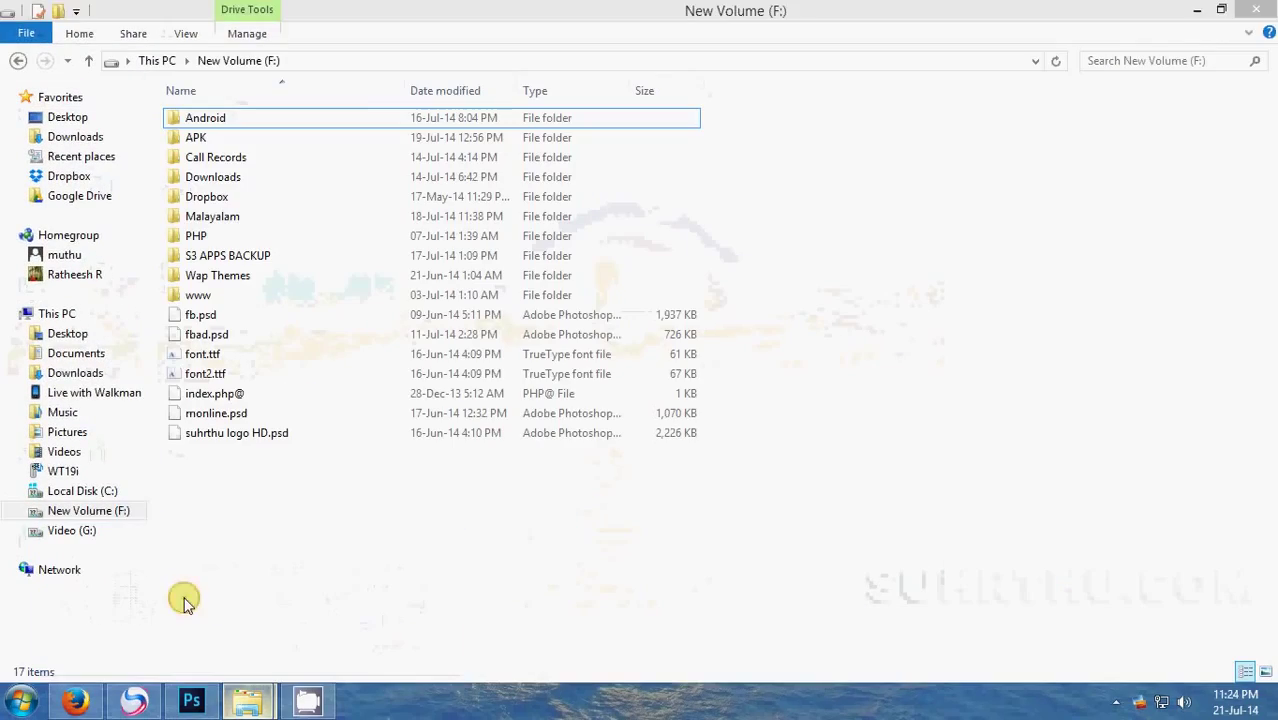
click(1199, 15)
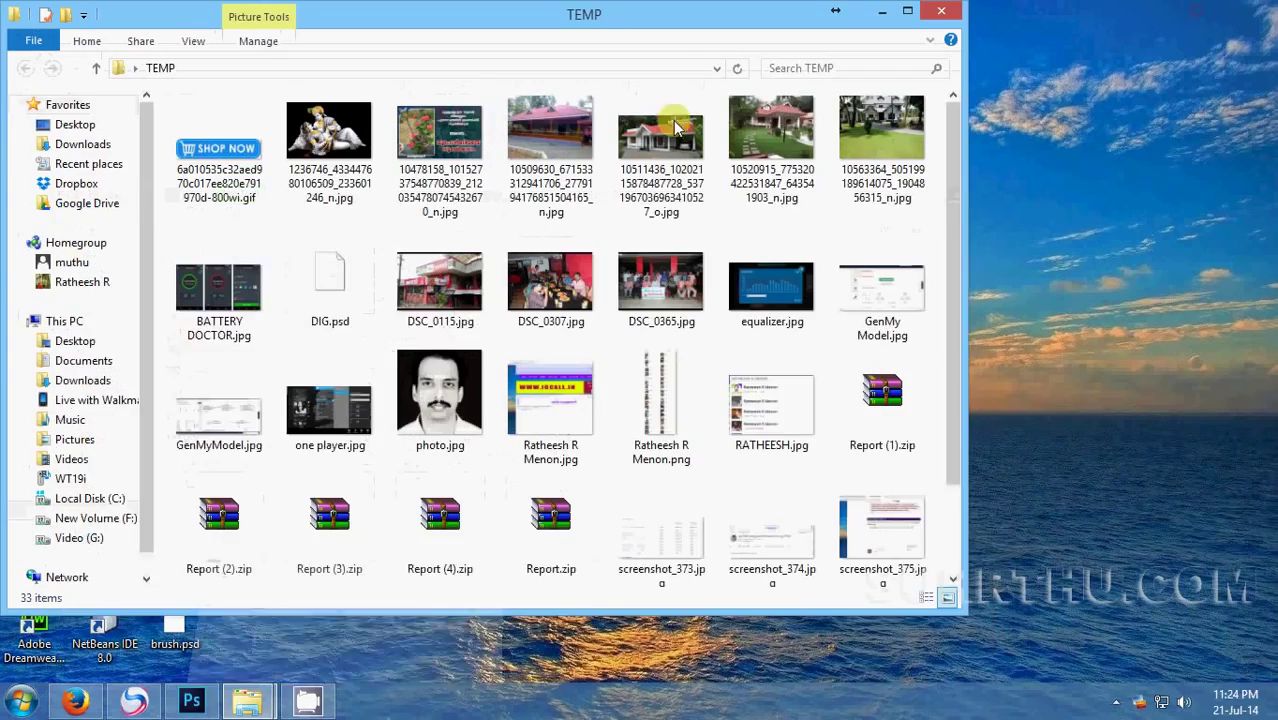
click(882, 14)
Step: Open the limit-login-attempts desktop folder, preview all open Explorer windows, and minimize the folder window
double_click(250, 287)
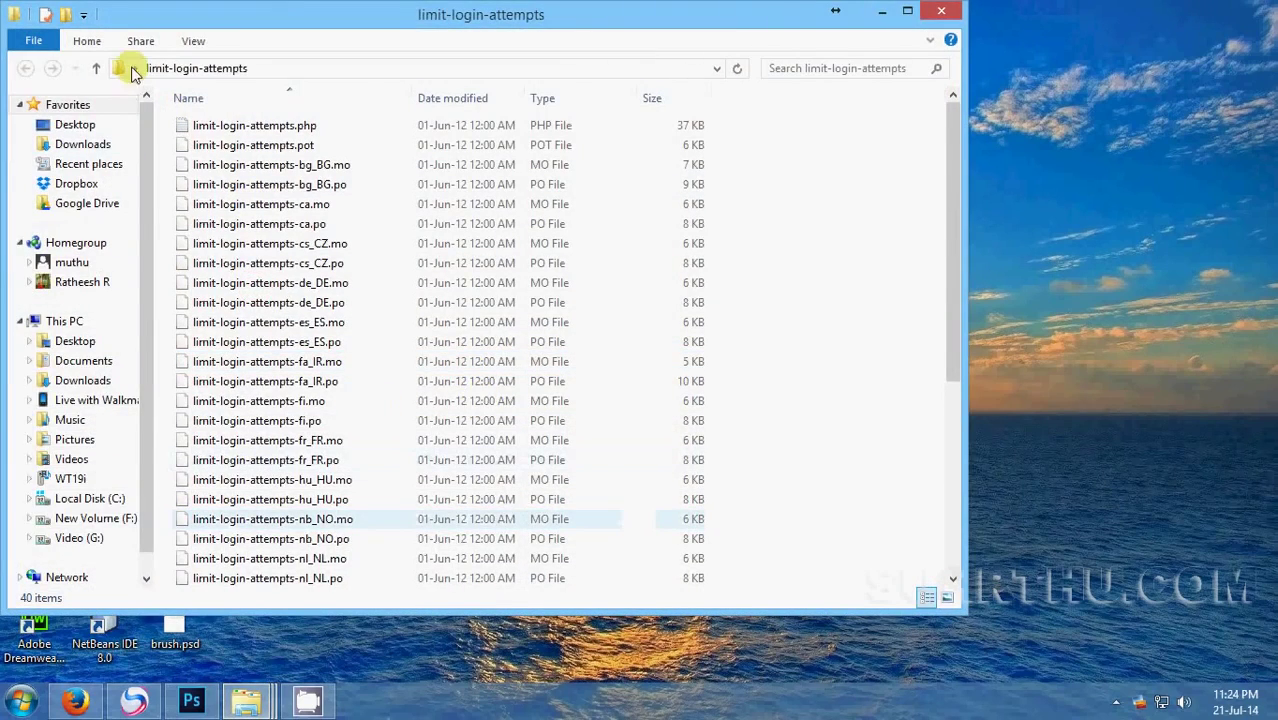
click(245, 705)
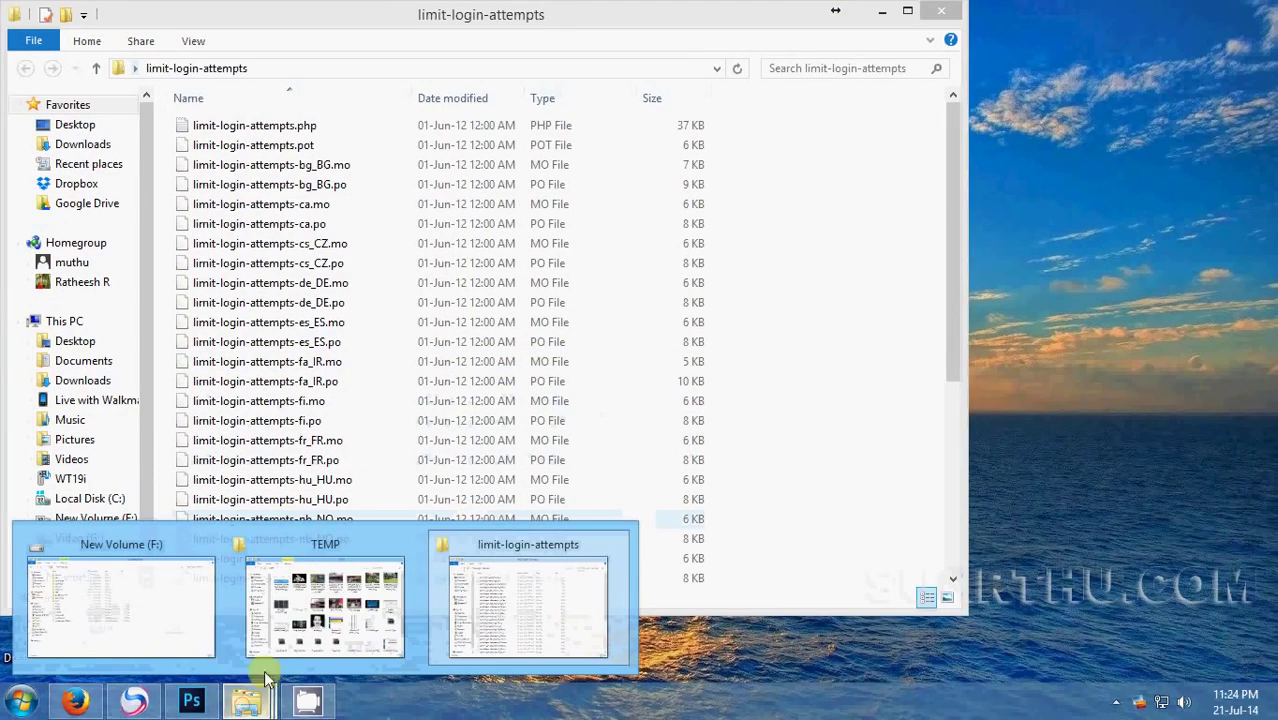
mouse_move(168, 632)
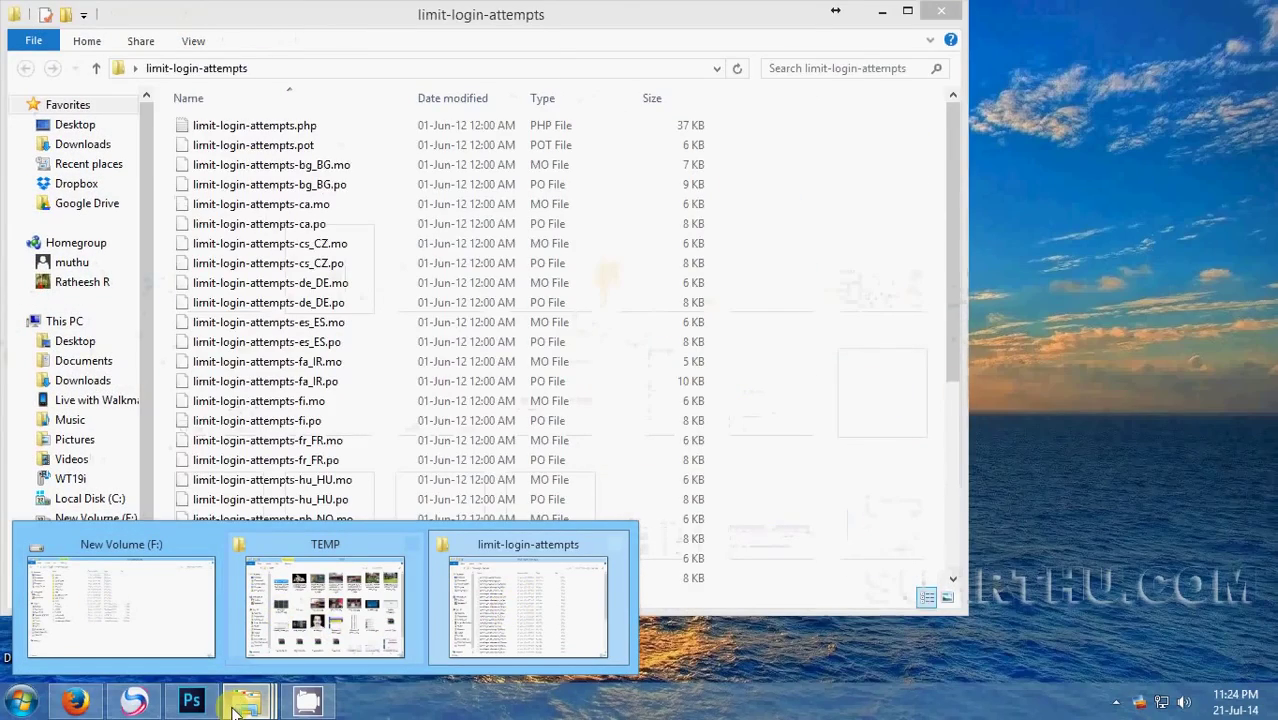
click(882, 16)
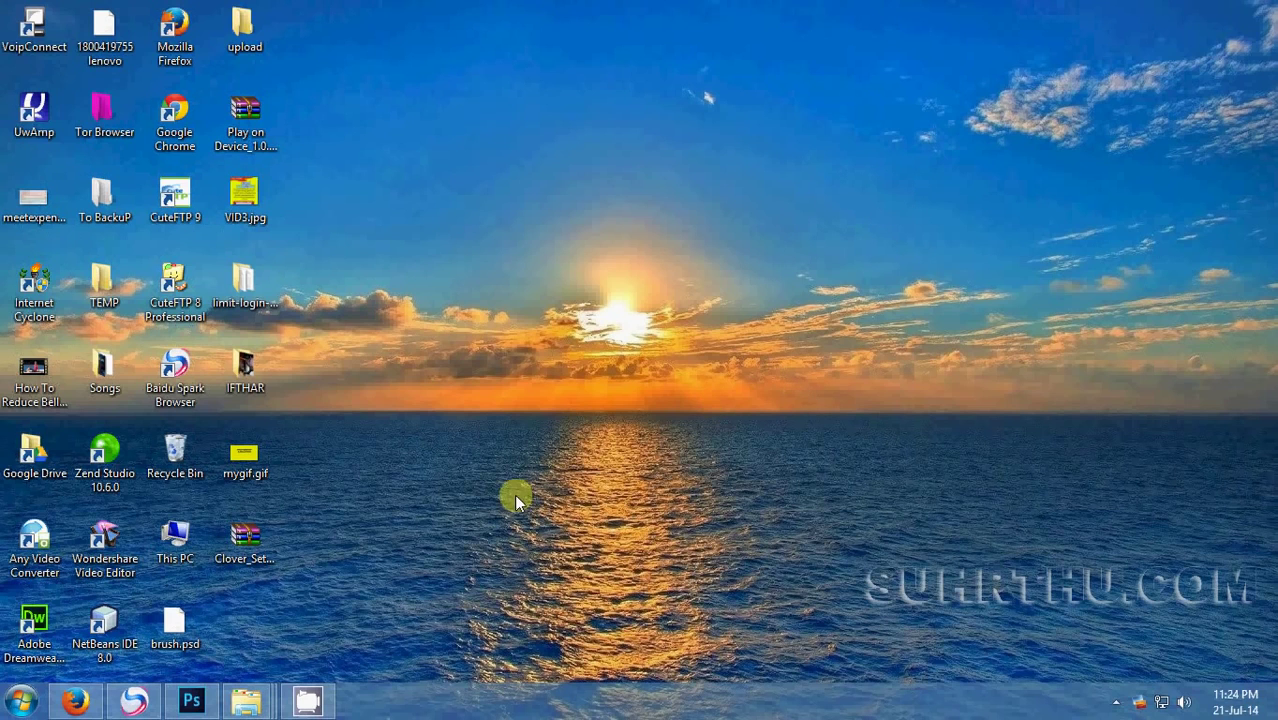
Step: Open the Clover_Setup_3.0.406.zip archive from the desktop and dismiss the WinRAR dialog
click(247, 540)
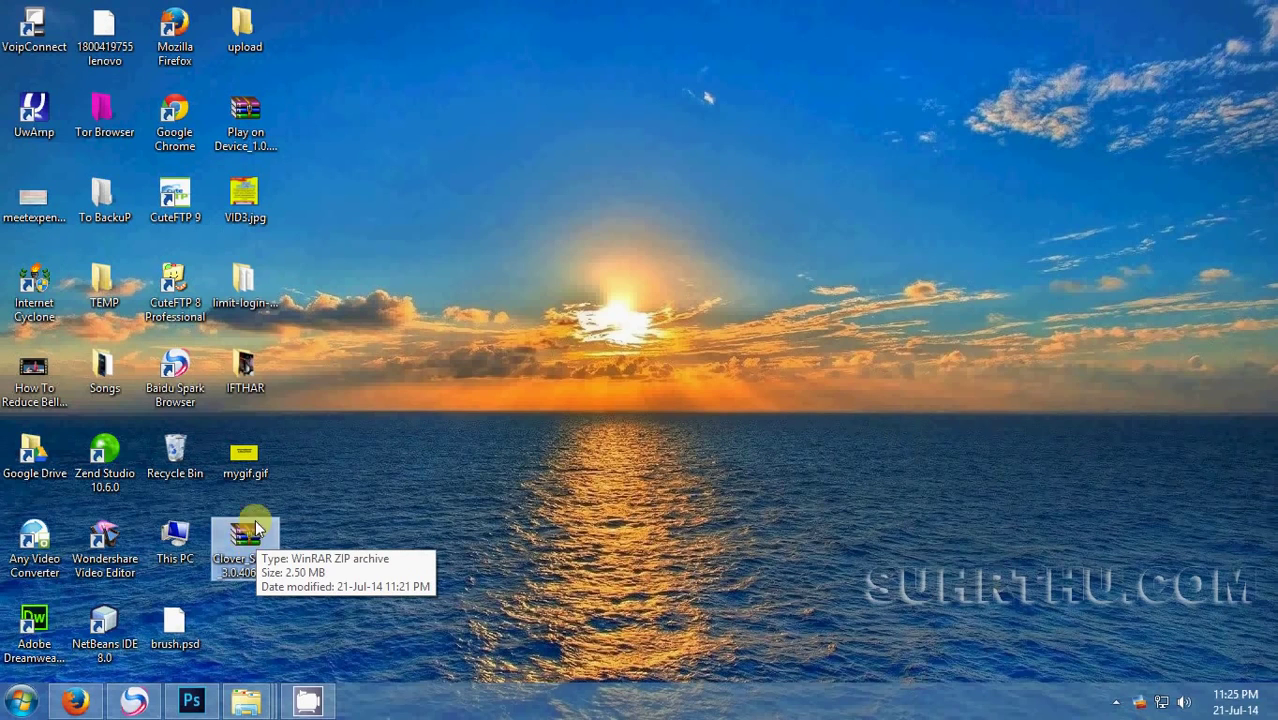
double_click(250, 540)
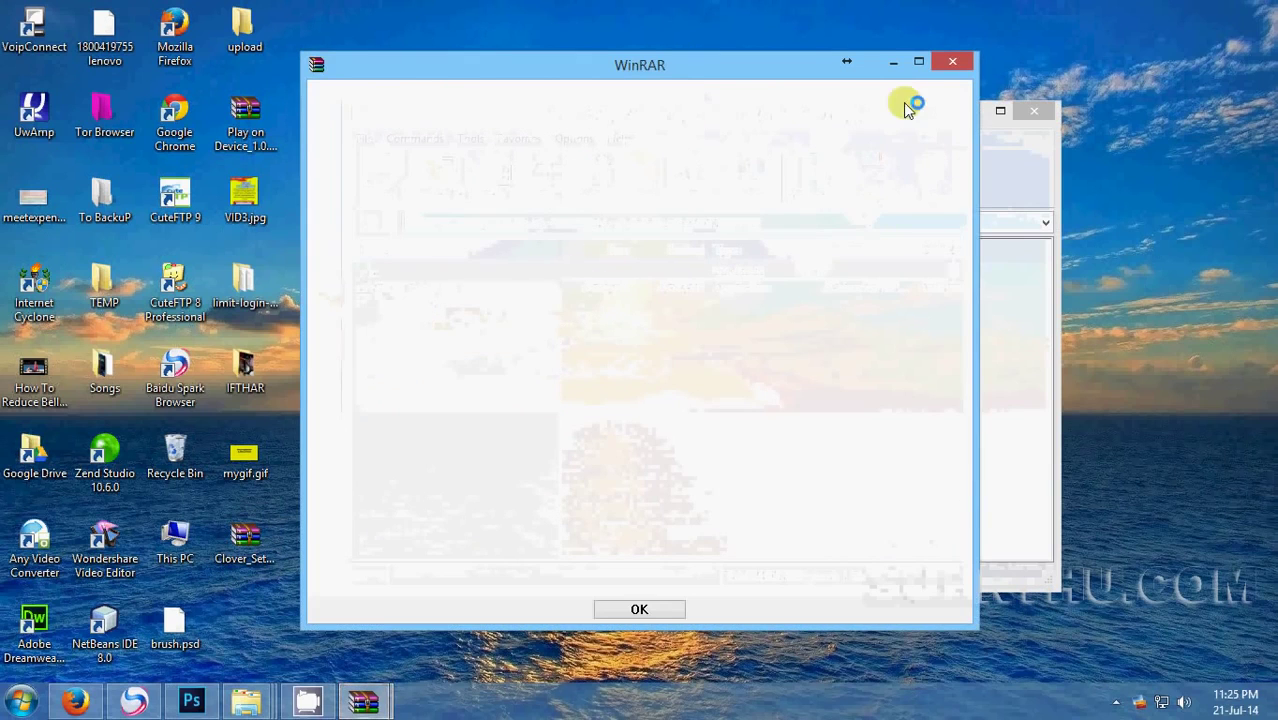
click(643, 609)
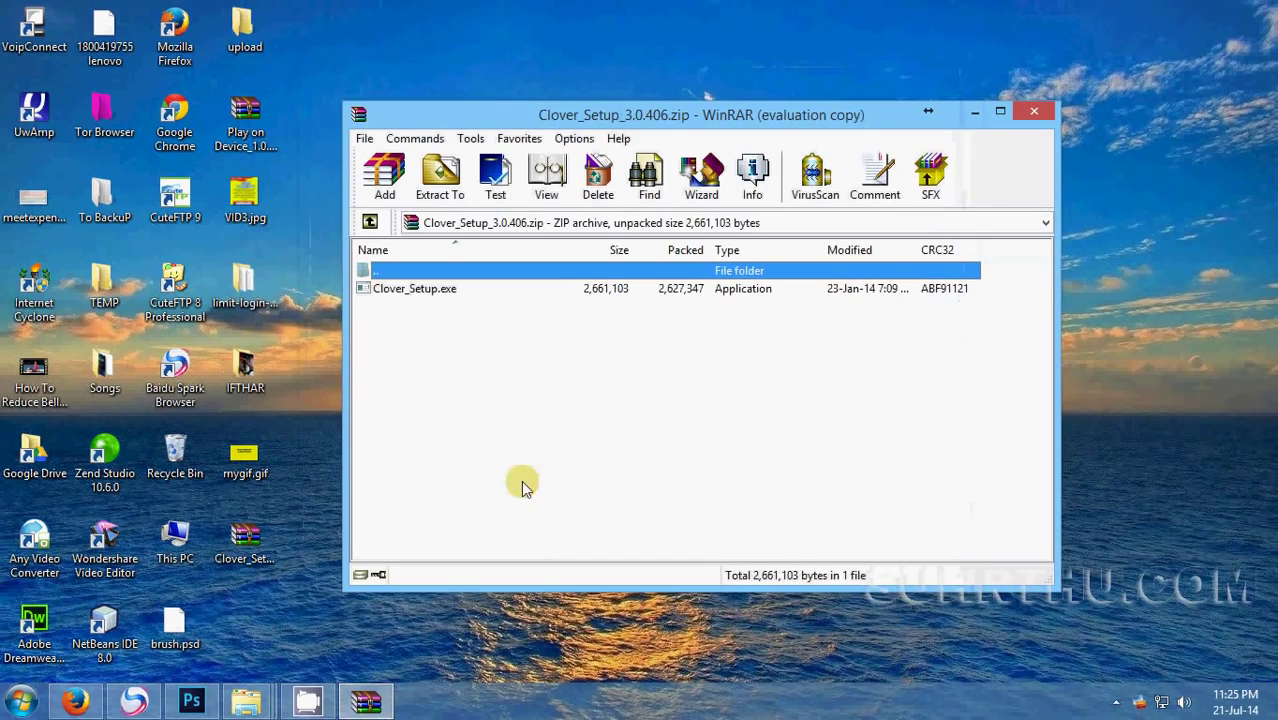
Step: Run Clover_Setup.exe from the archive and install Clover 3.0 in C:\Program Files (x86)\Clover
double_click(410, 290)
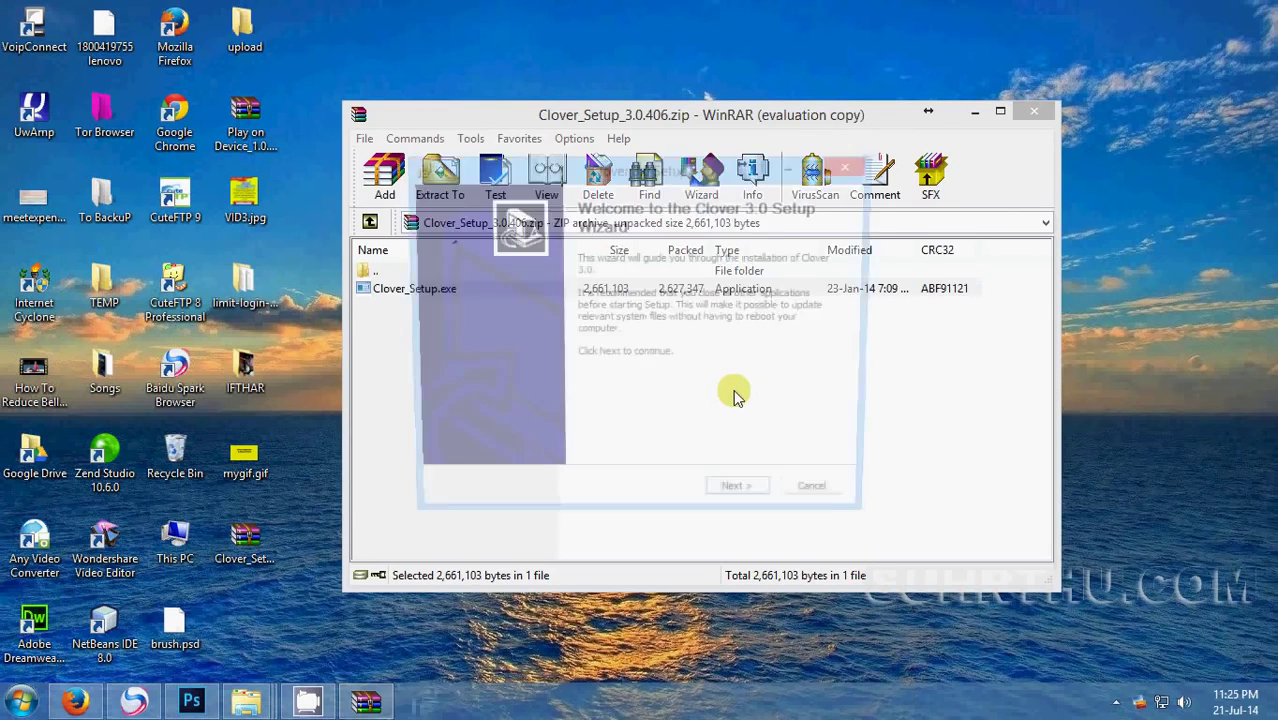
click(743, 500)
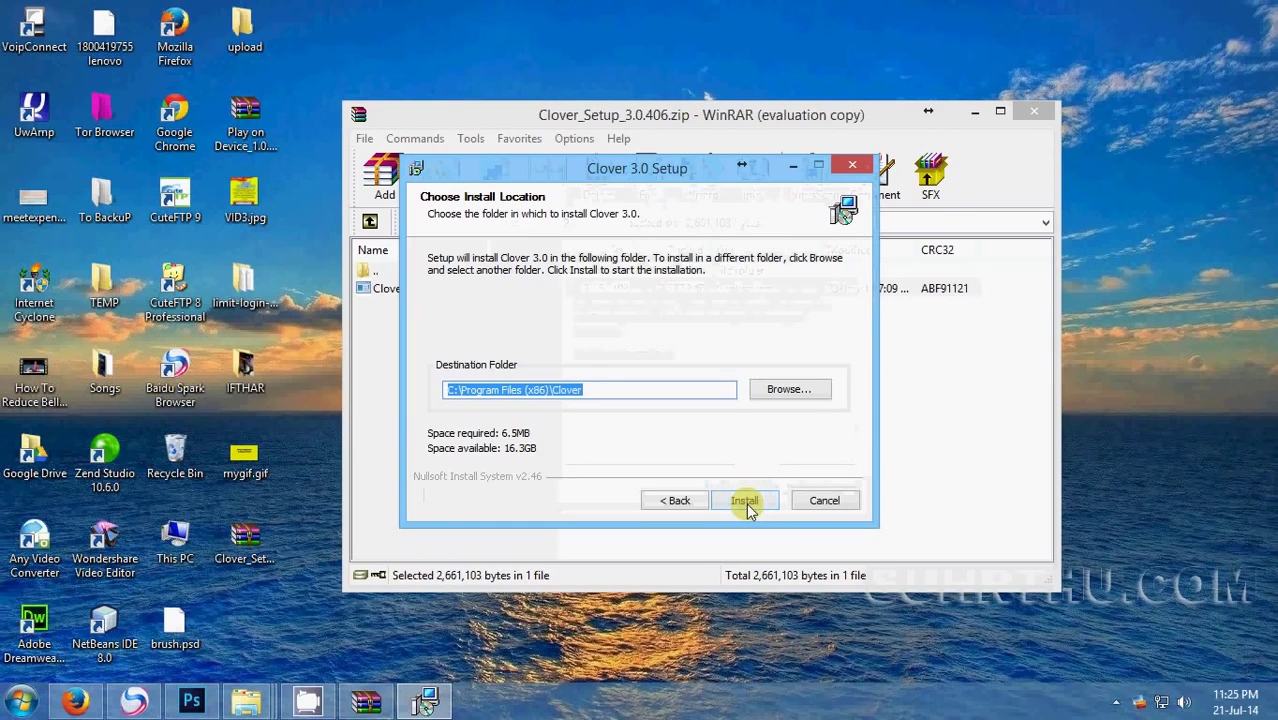
click(745, 500)
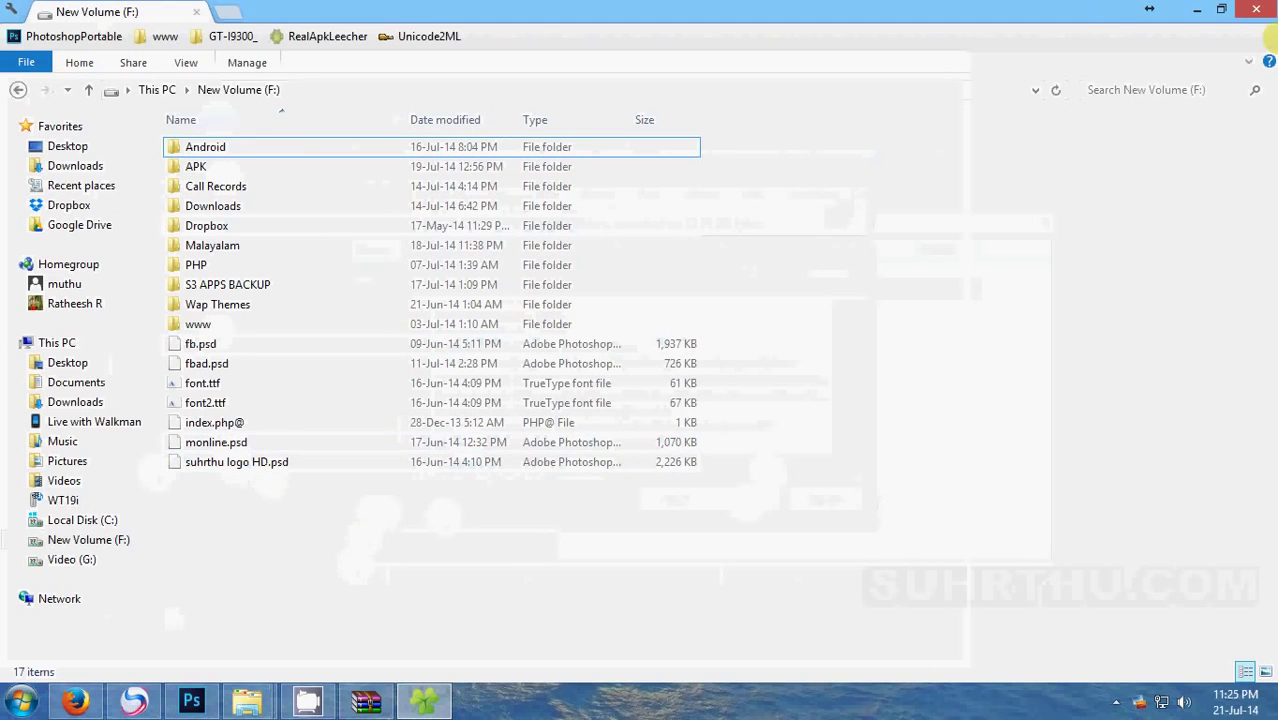
Step: Close the New Volume (F:) window in Clover, the WinRAR archive and the remaining Explorer folder windows
click(1262, 12)
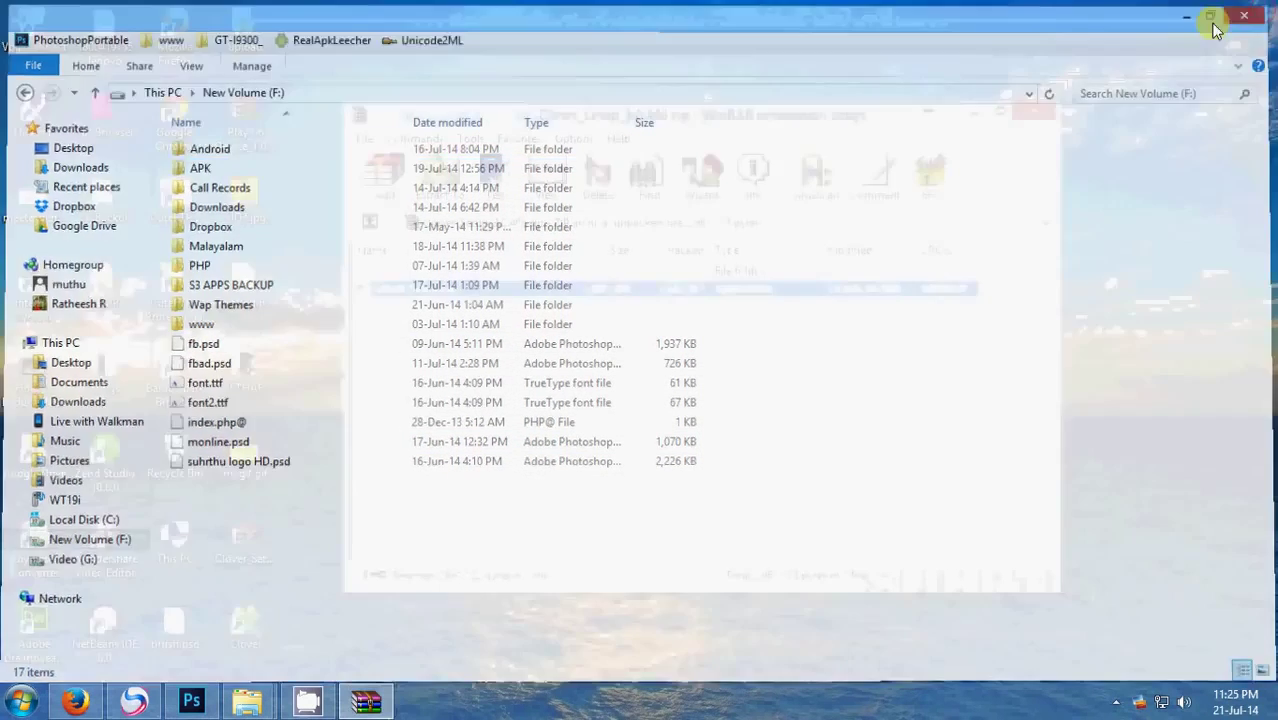
click(1031, 116)
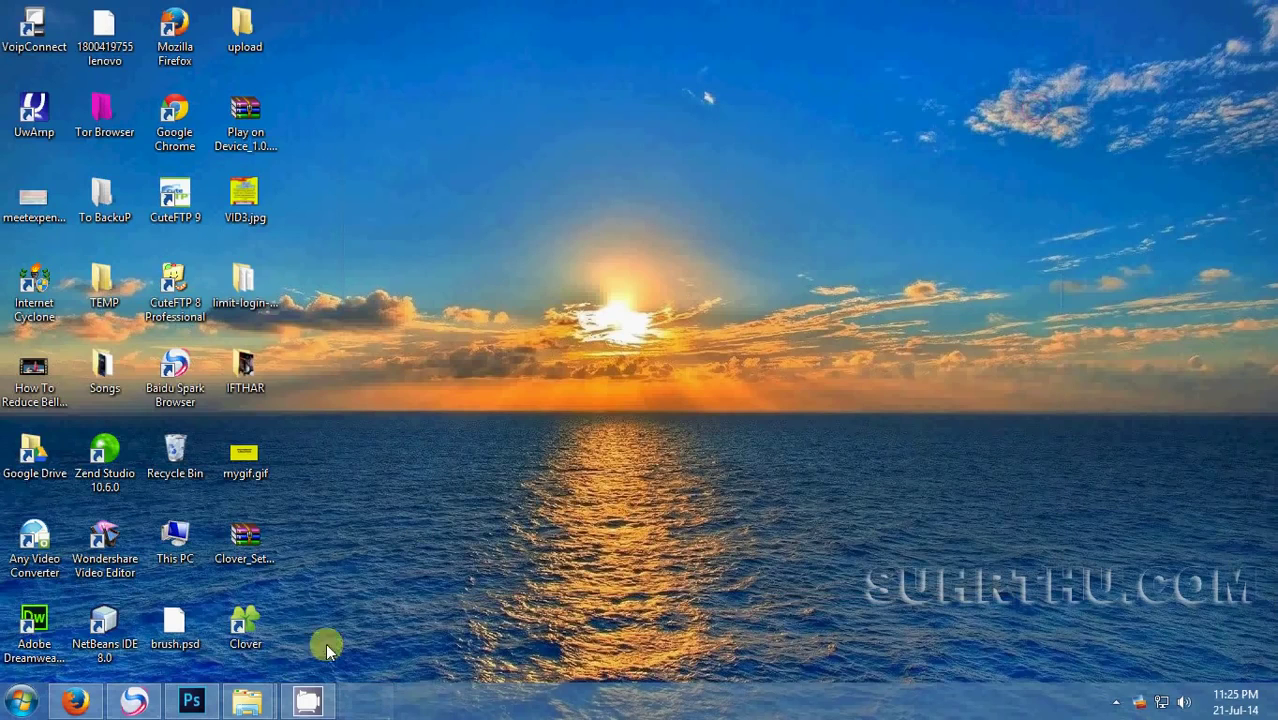
mouse_move(248, 700)
click(349, 652)
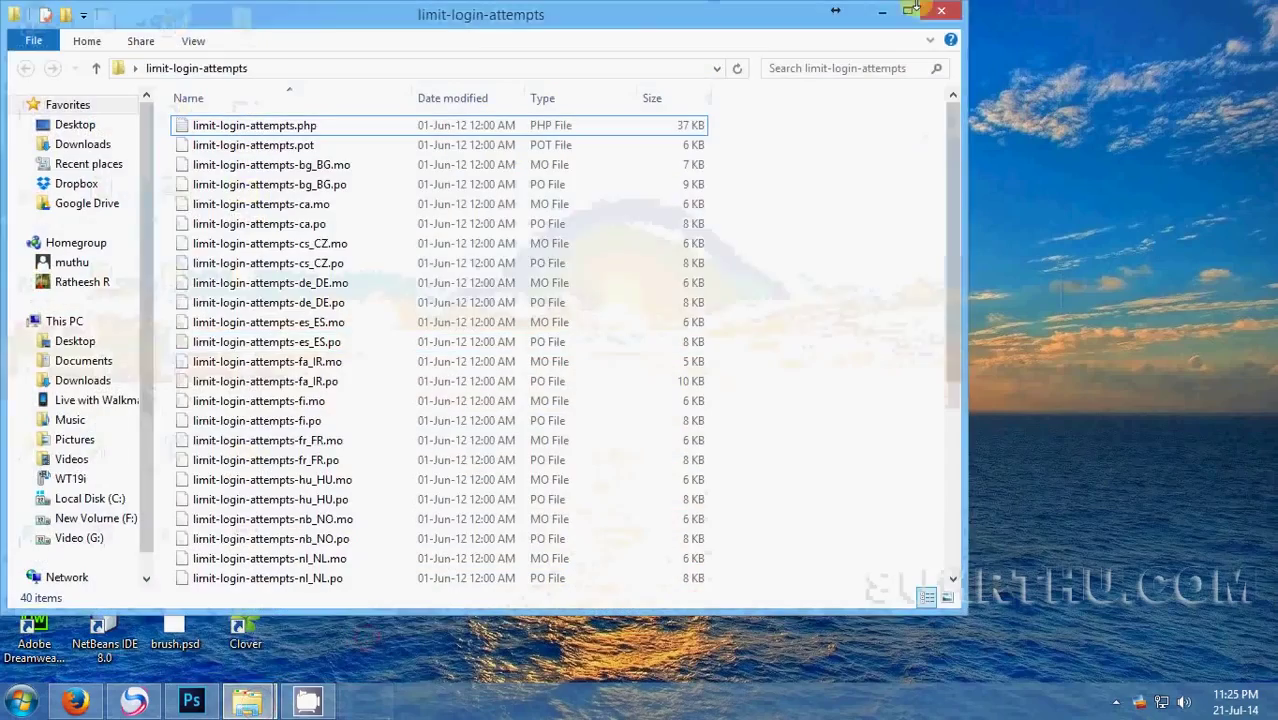
click(952, 14)
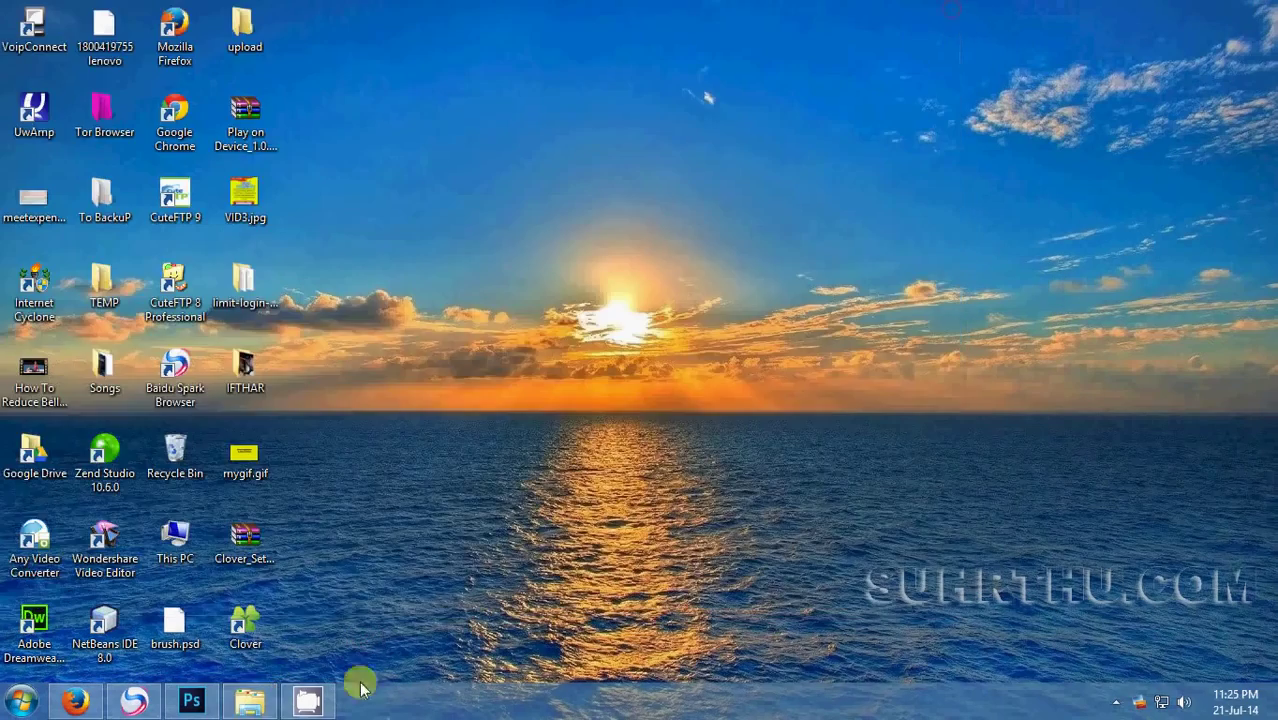
click(248, 700)
click(941, 11)
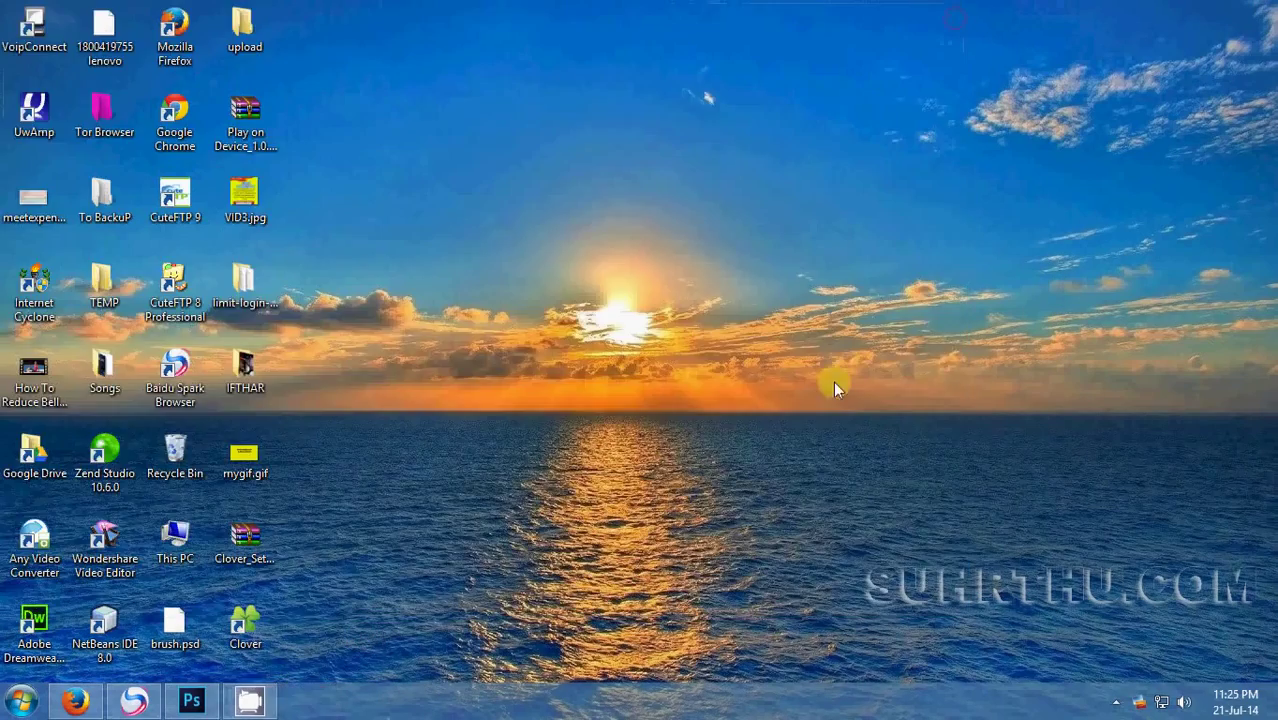
click(532, 196)
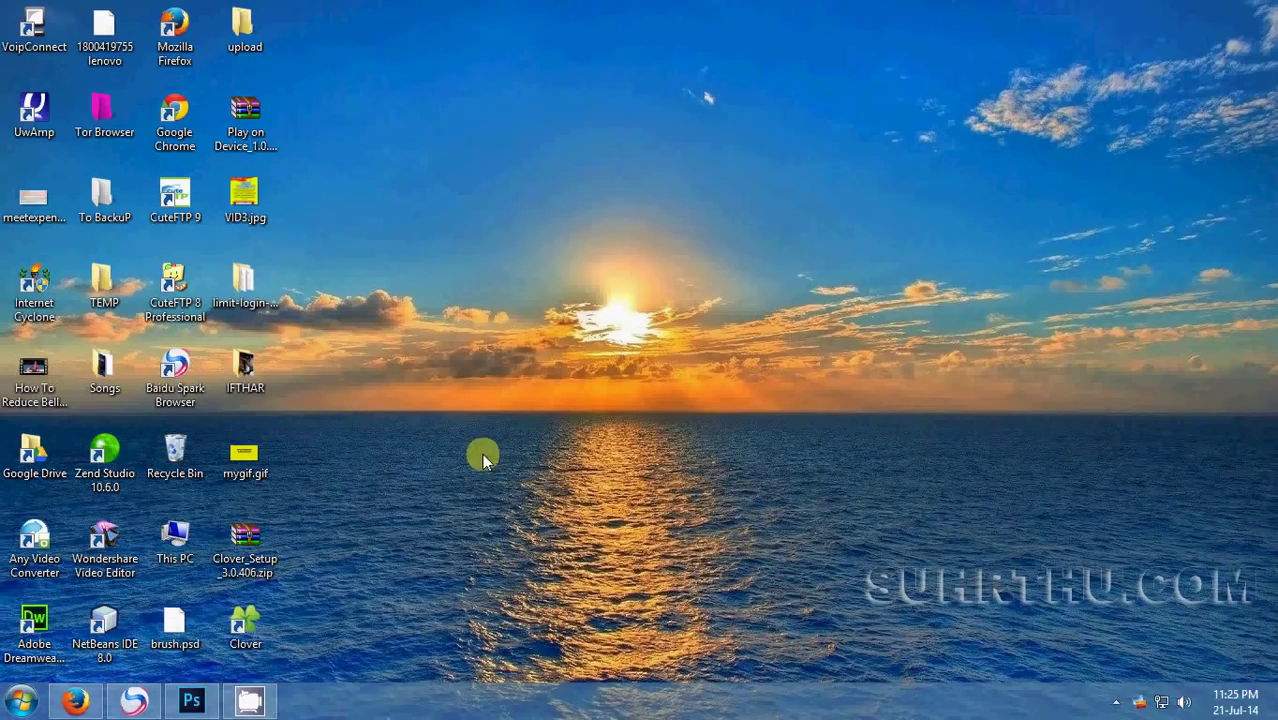
Step: Open the TEMP and upload folders from the desktop as tabs of one Clover window
double_click(105, 283)
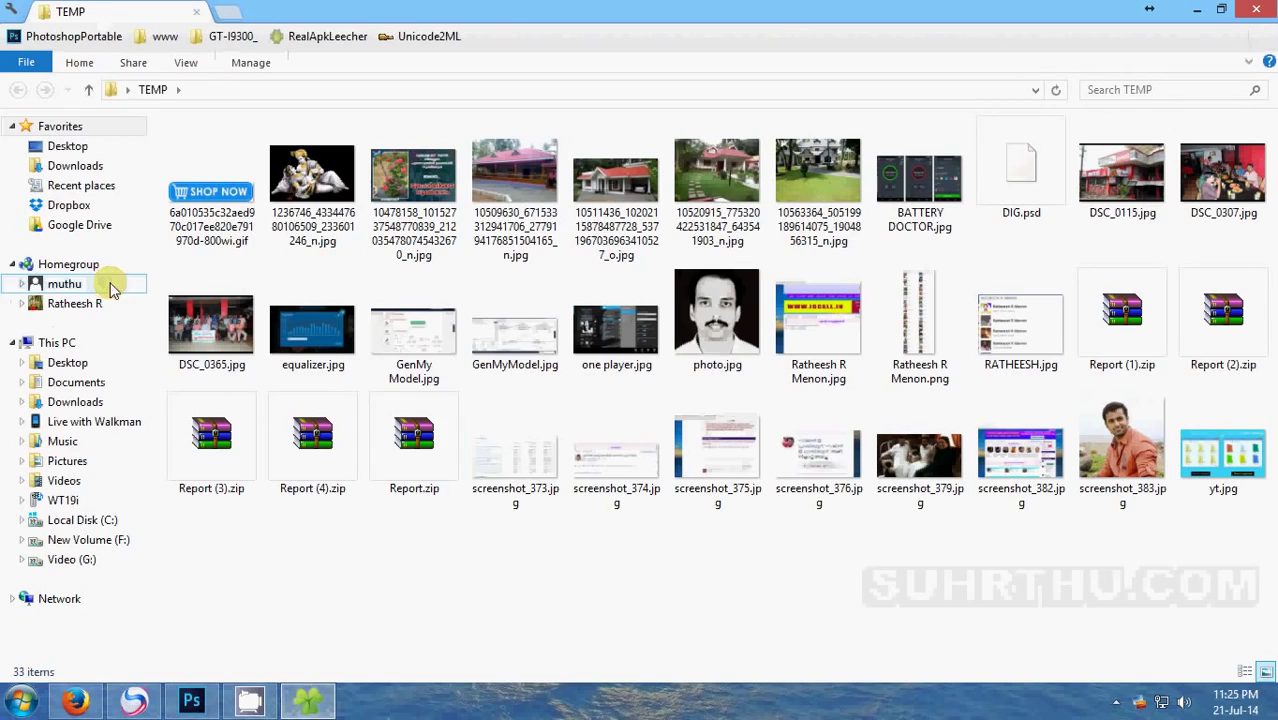
click(1192, 12)
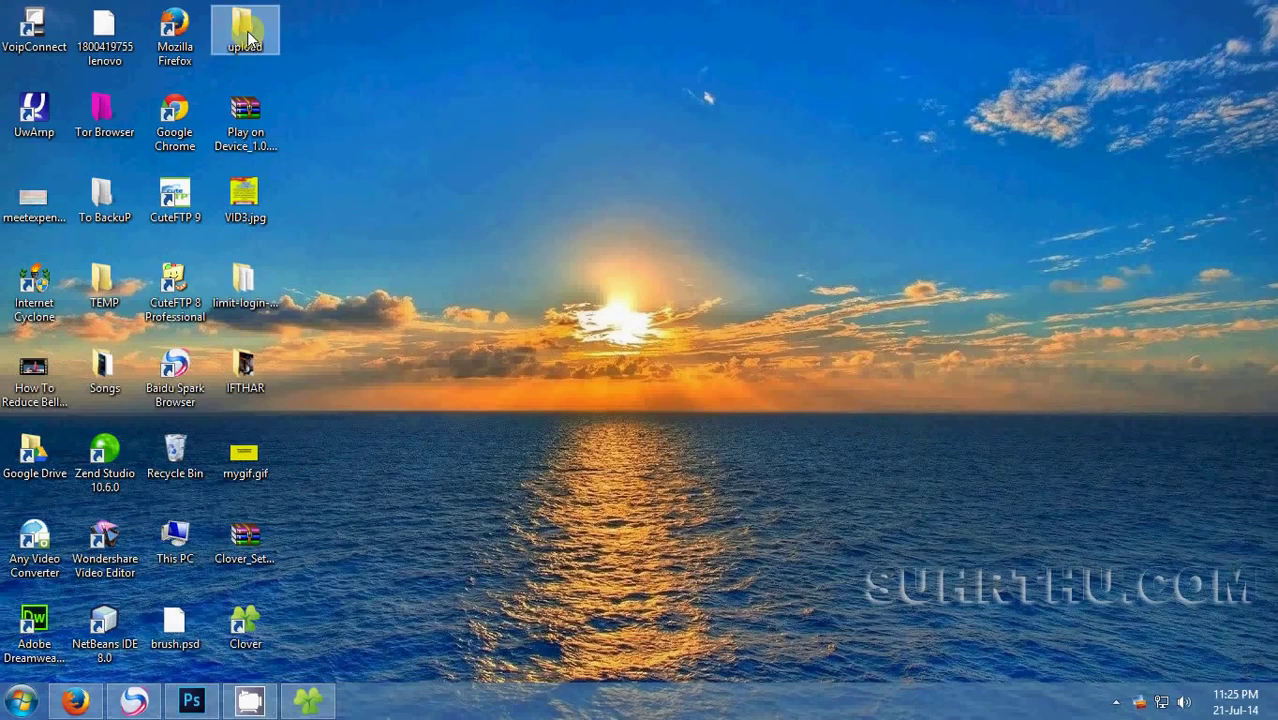
double_click(247, 31)
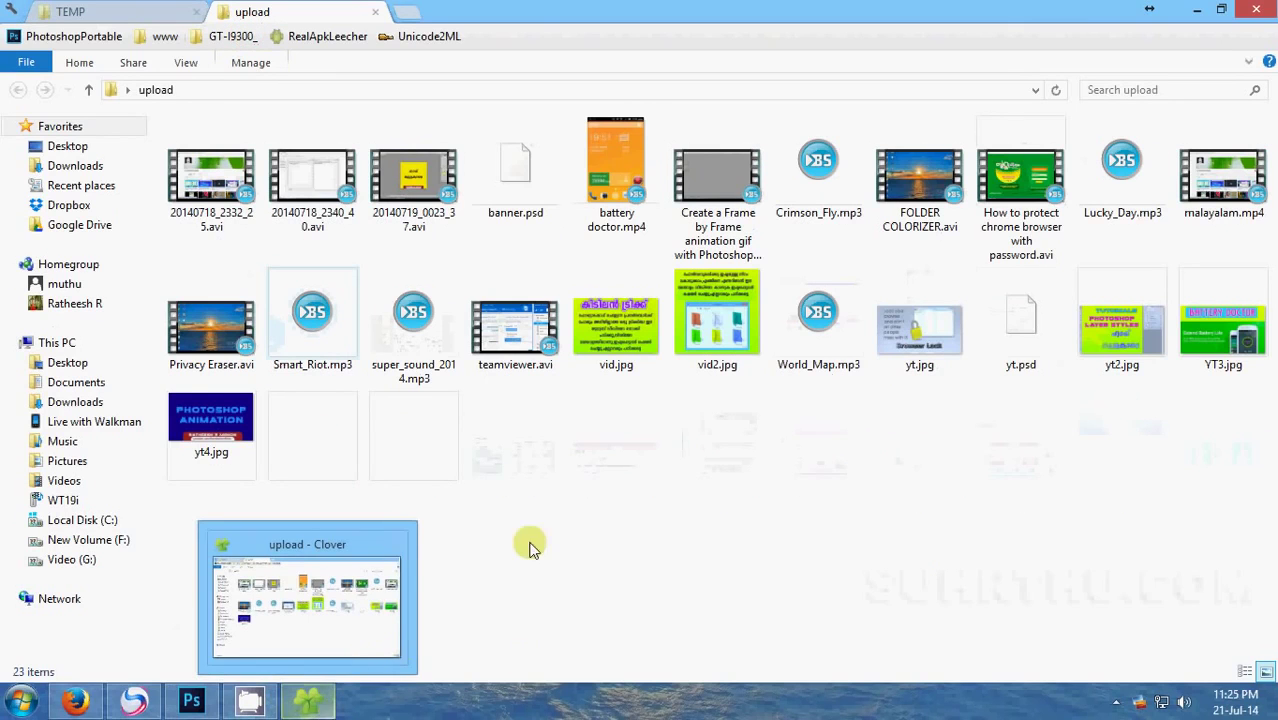
Step: Switch back and forth between the TEMP and upload tabs, and minimize the Clover window
click(84, 14)
click(257, 13)
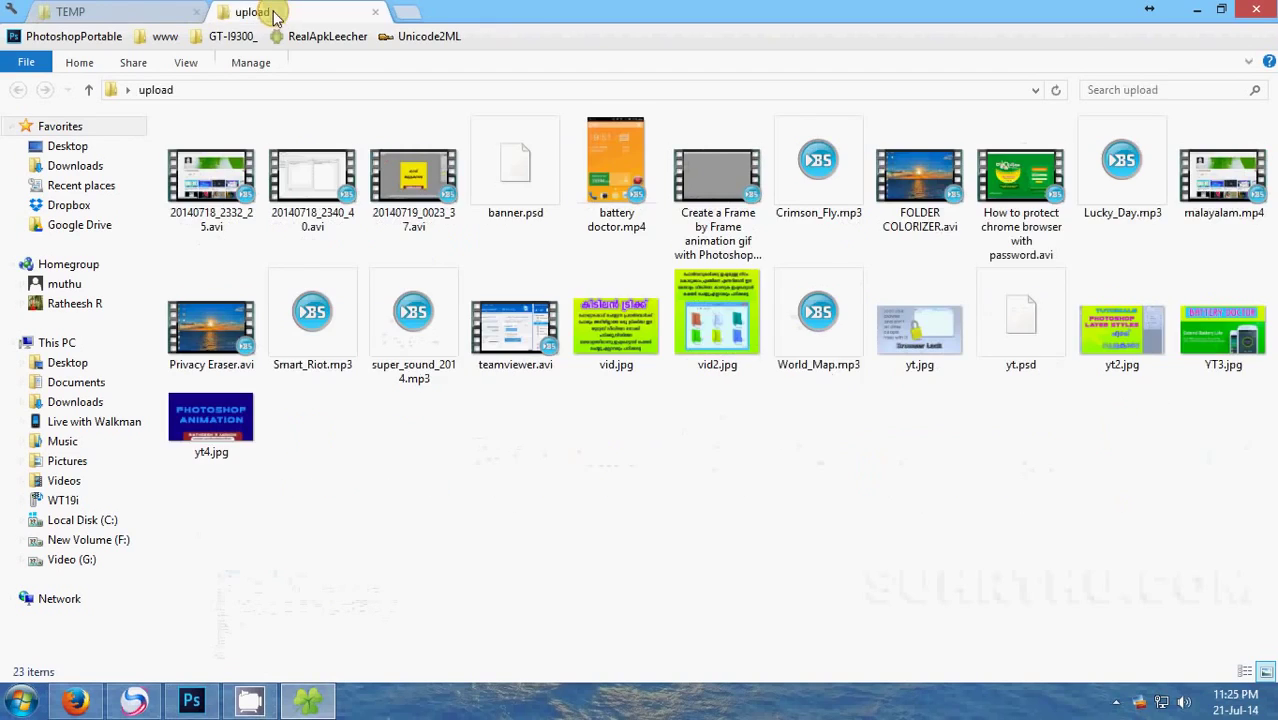
click(108, 18)
click(280, 14)
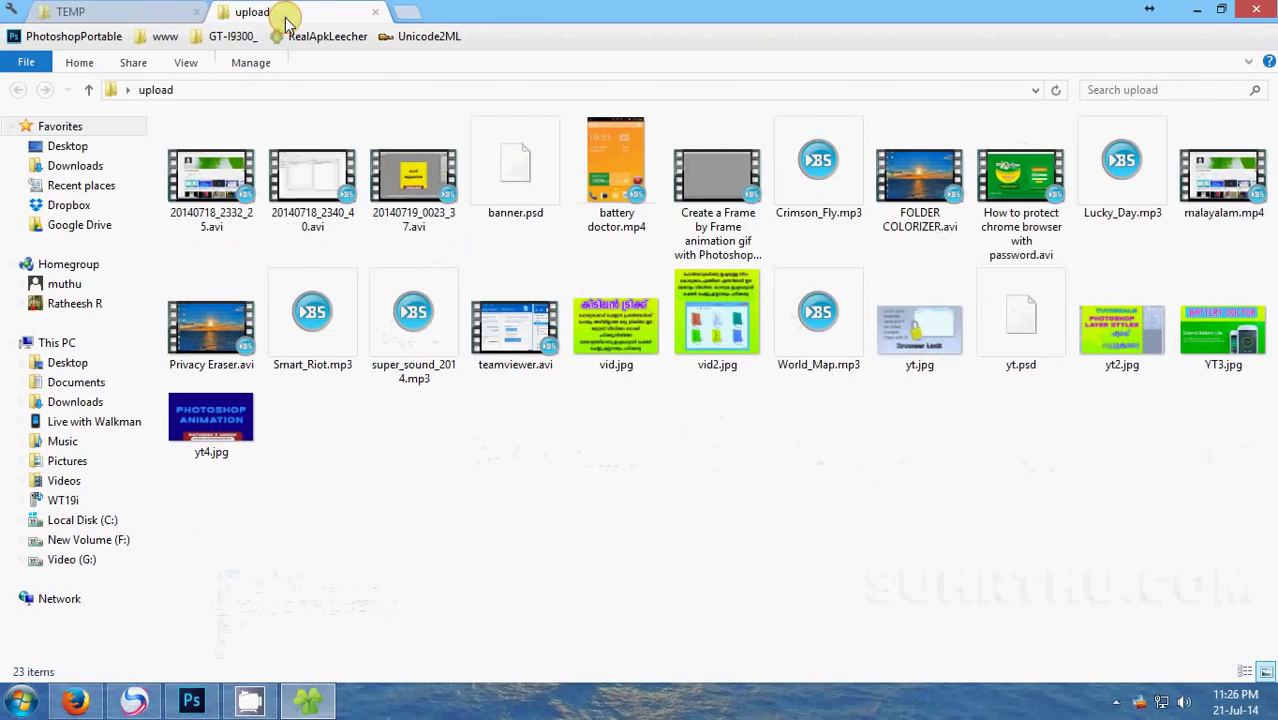
click(128, 18)
click(260, 16)
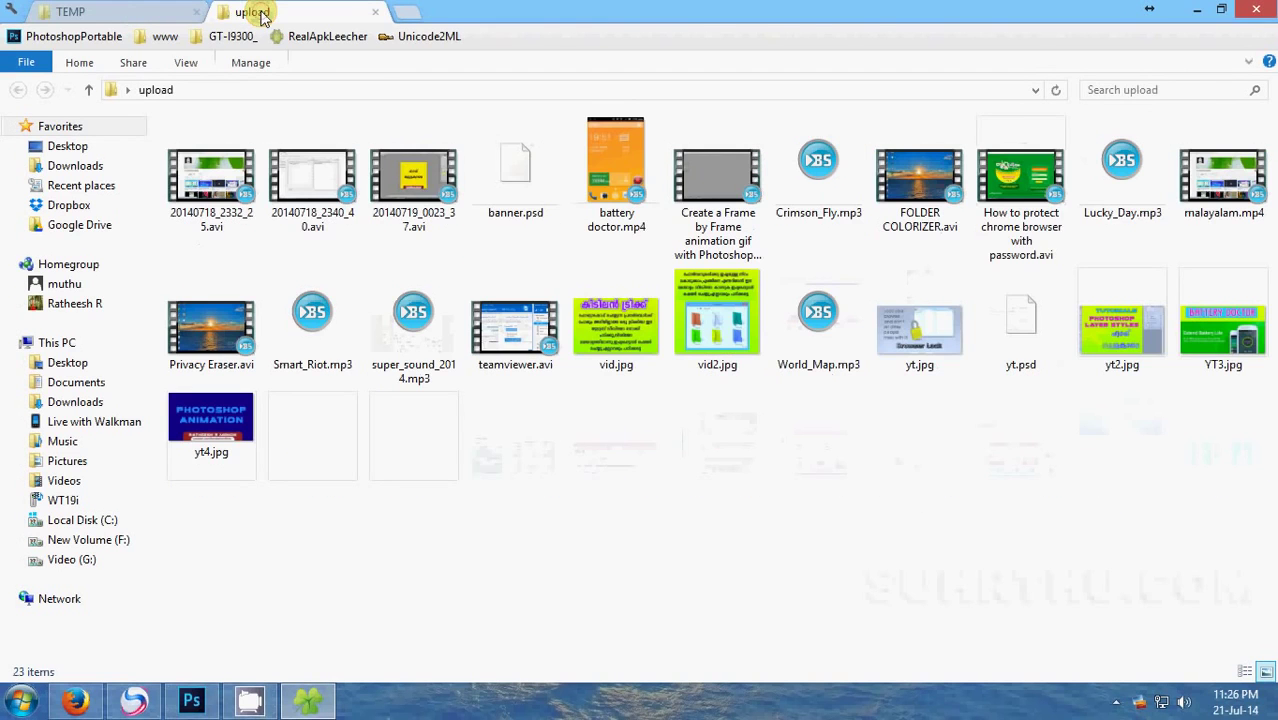
click(1197, 9)
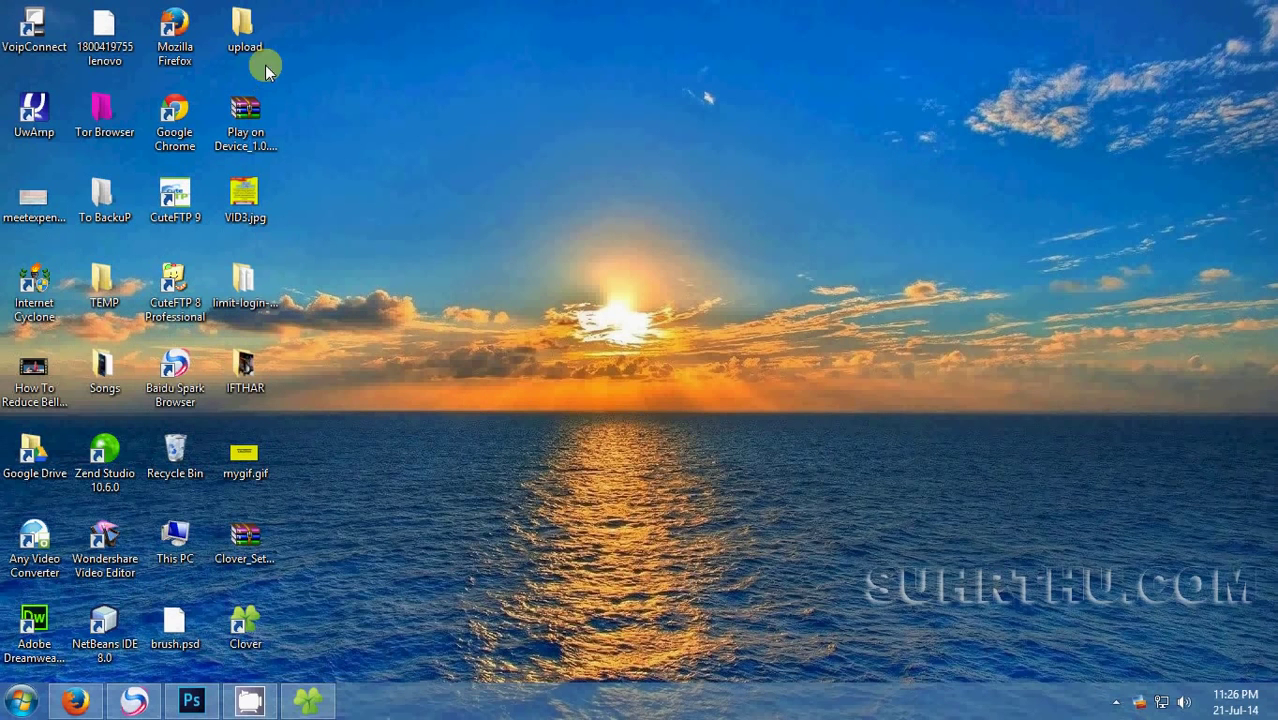
Step: Open the limit-login-attempts desktop folder as a third Clover tab and cycle through all three tabs, ending on TEMP
double_click(250, 305)
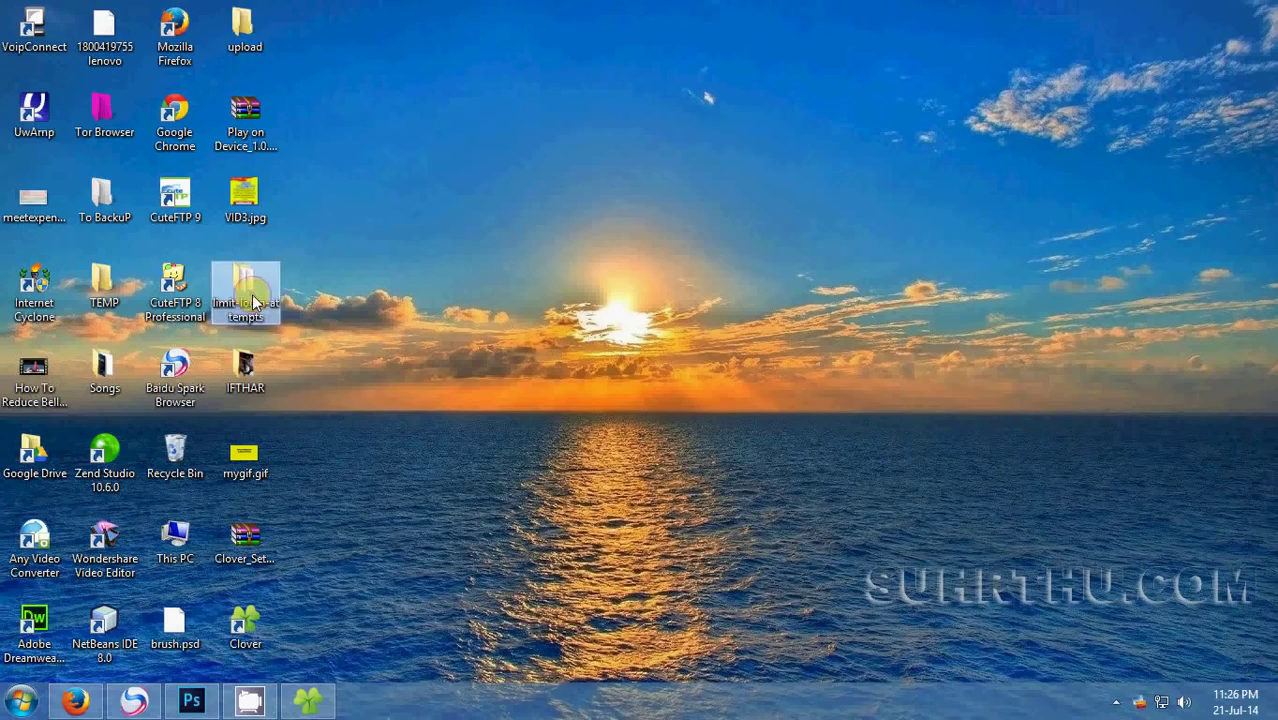
click(91, 13)
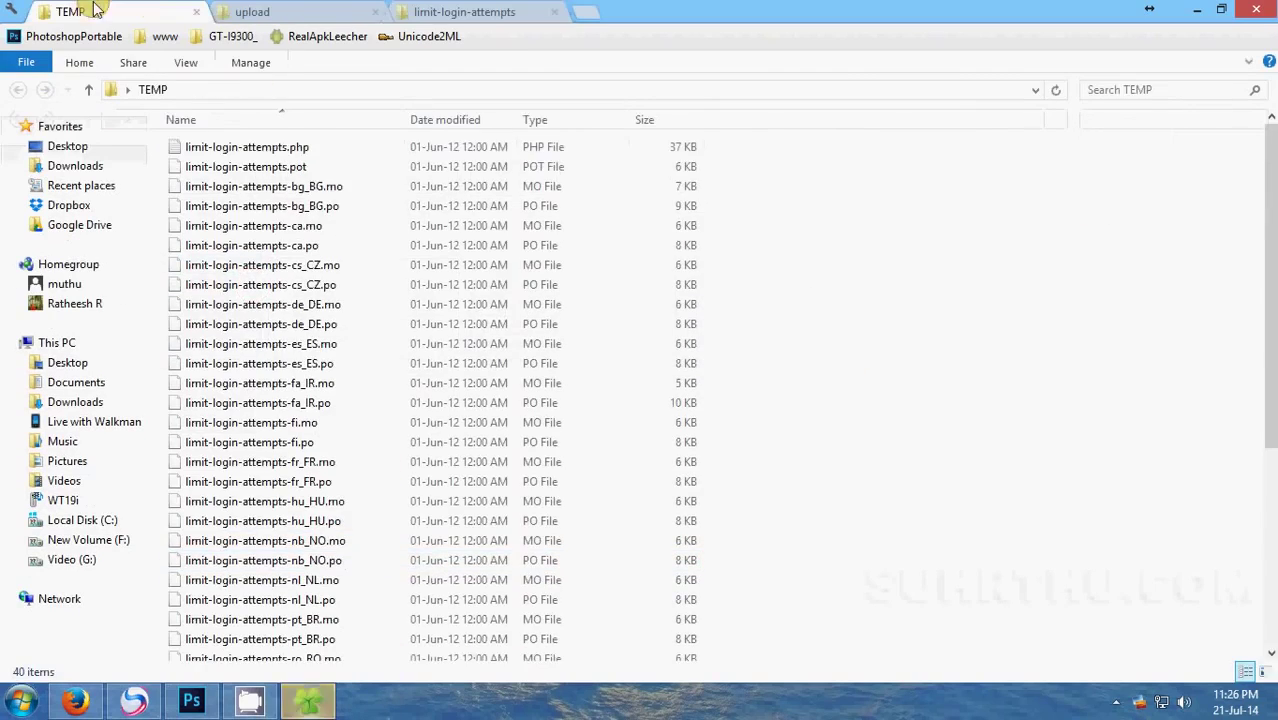
click(248, 13)
click(425, 14)
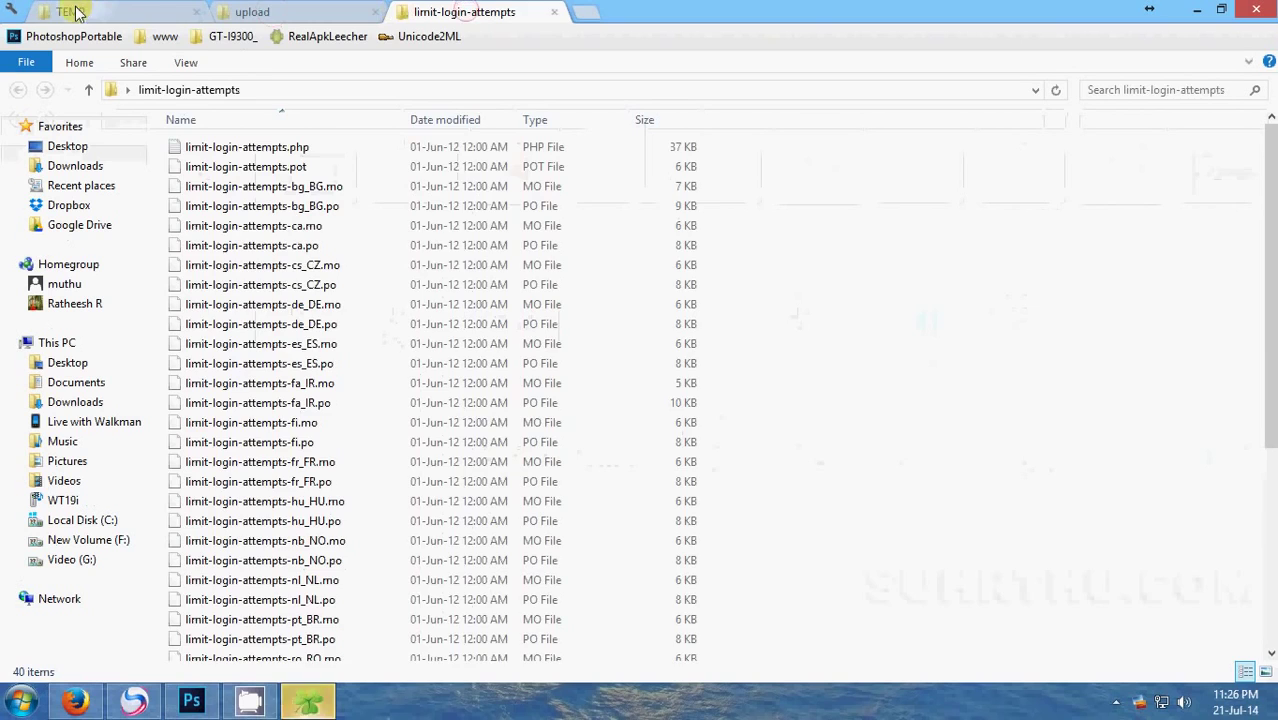
click(82, 12)
click(266, 12)
click(432, 12)
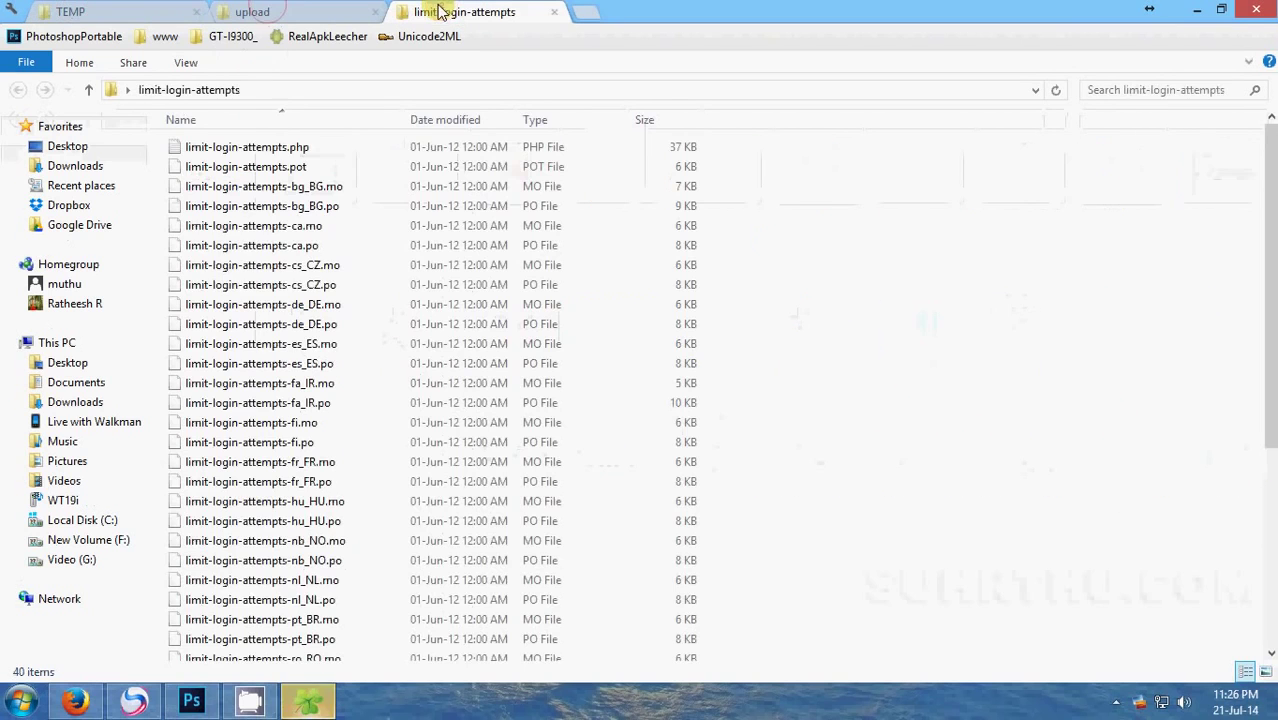
click(127, 8)
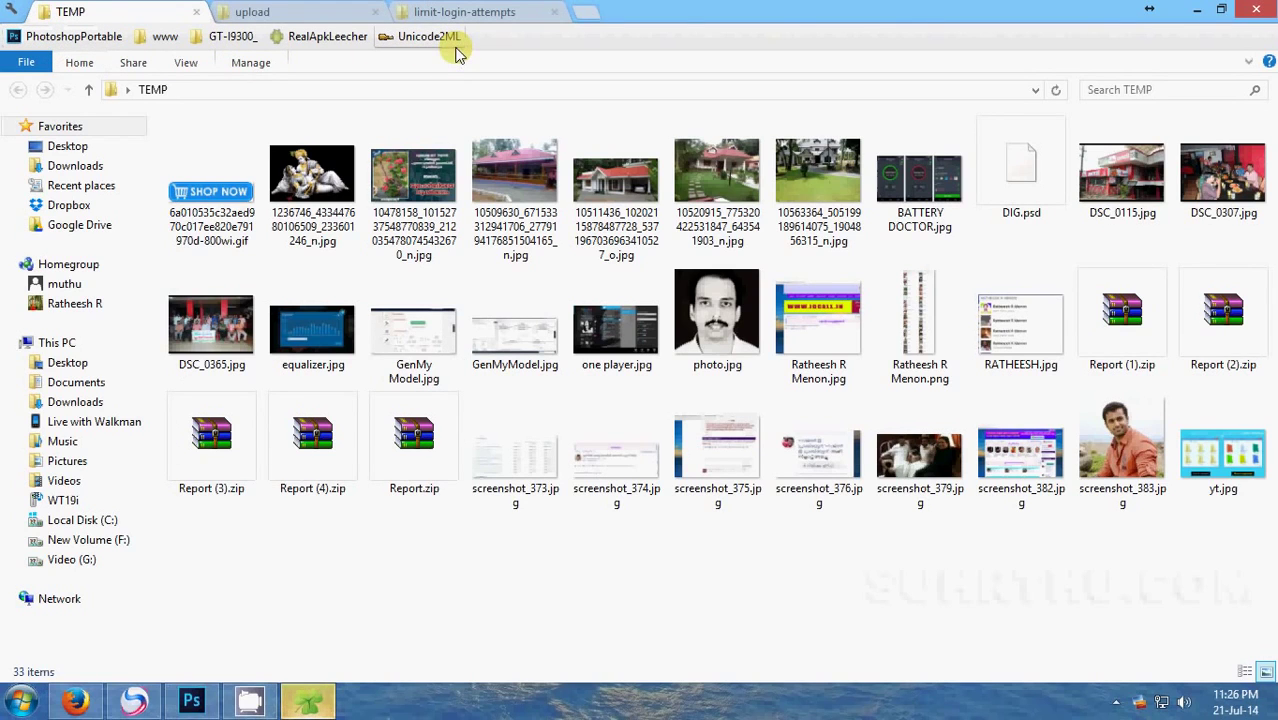
Step: Open a new tab after limit-login-attempts and browse in it to the TIPS folder on Video (G:)
click(481, 11)
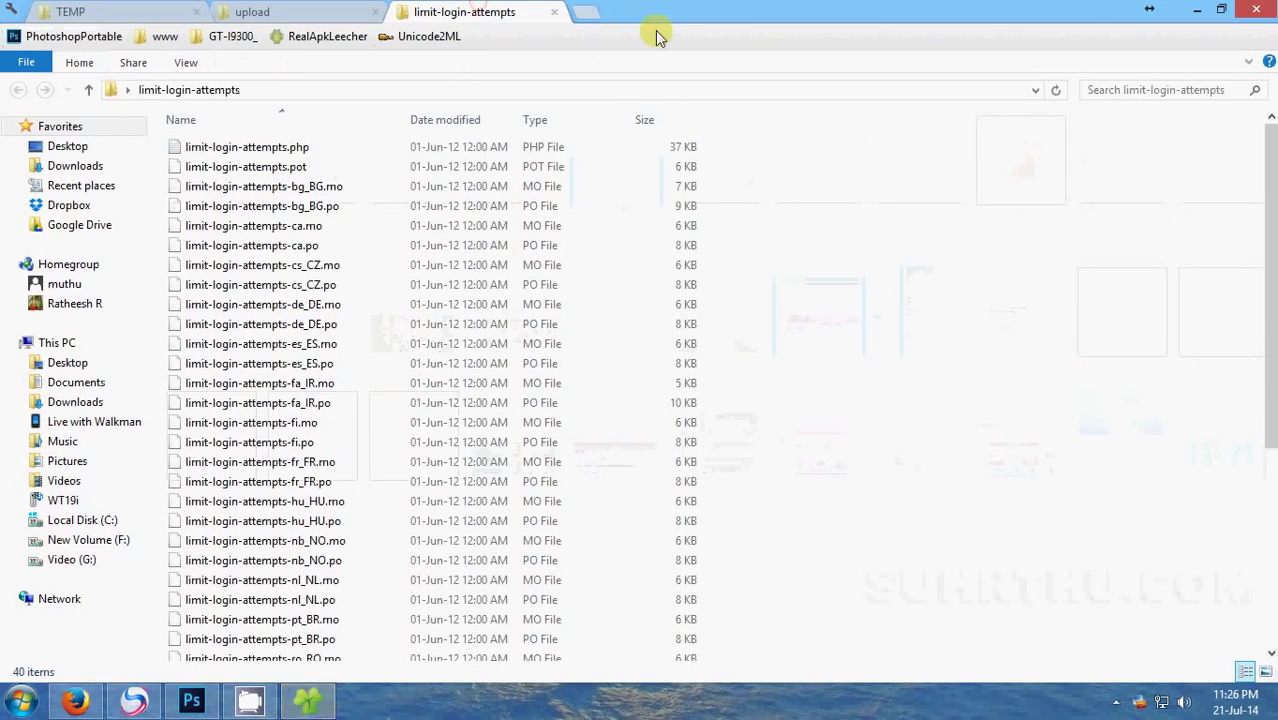
click(589, 13)
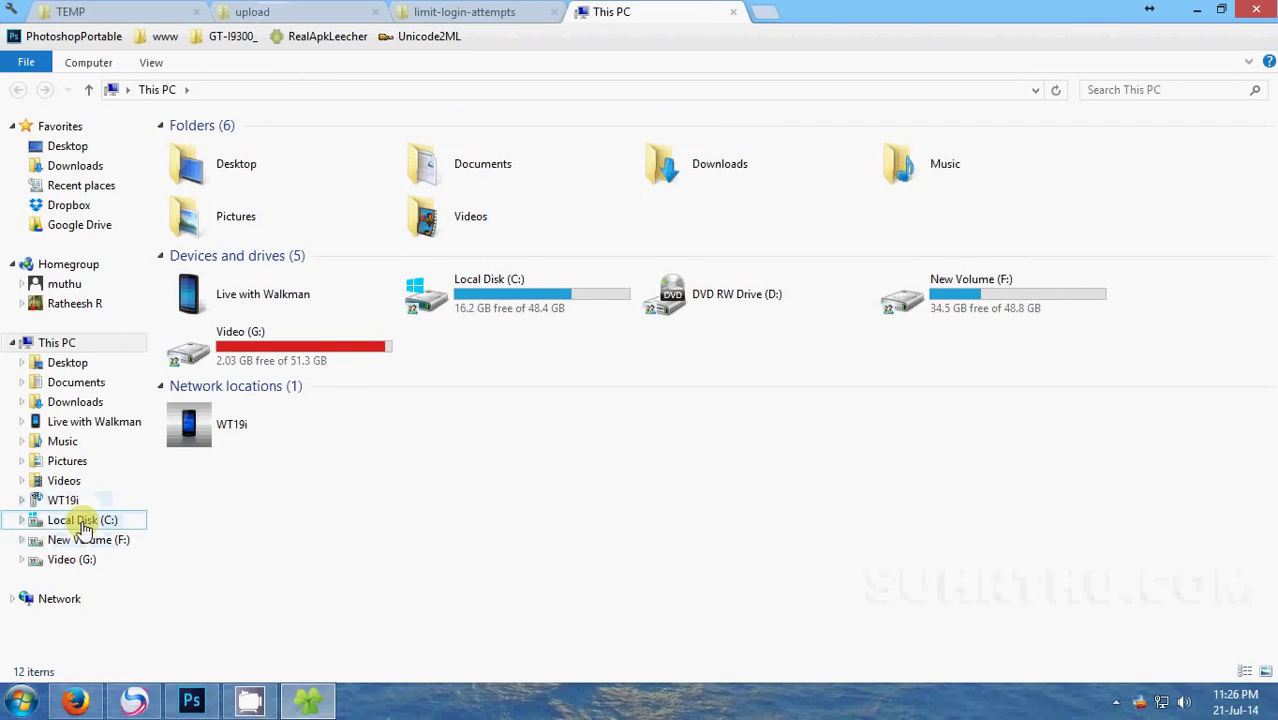
click(71, 566)
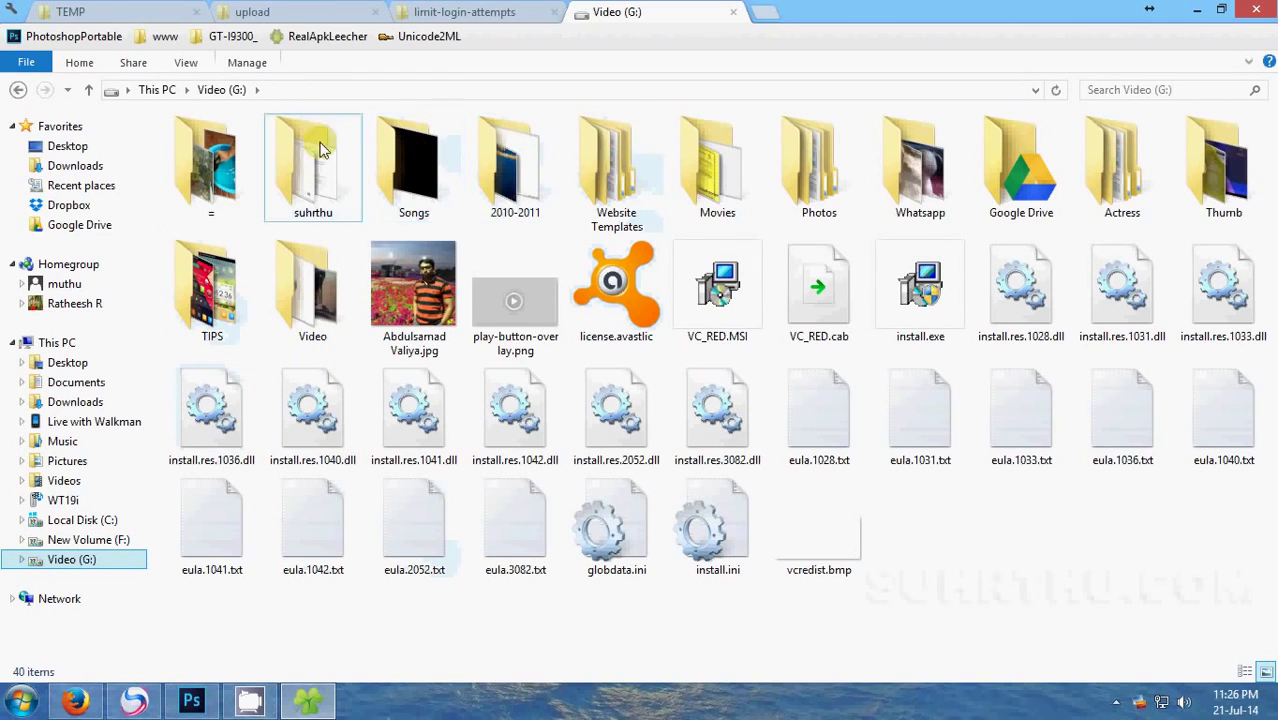
click(213, 322)
double_click(213, 322)
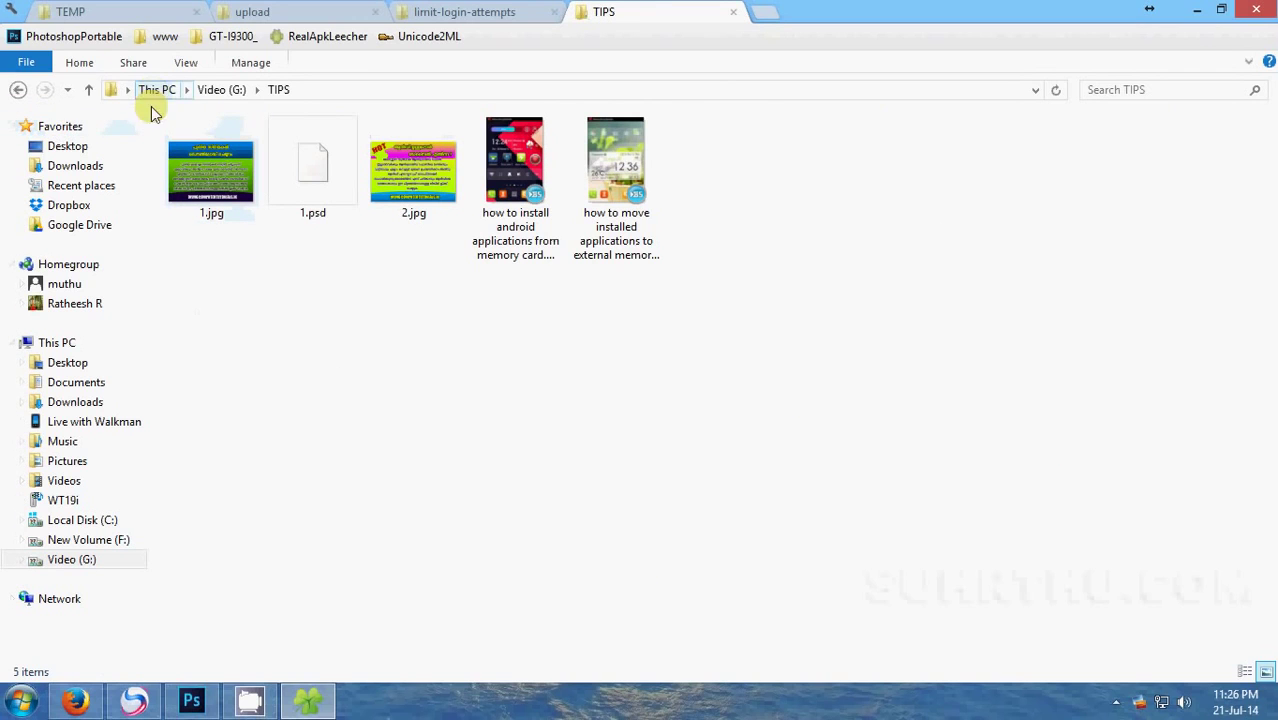
Step: Go to New Volume (F:) in the same tab and add its www folder to the bookmarks bar
click(95, 545)
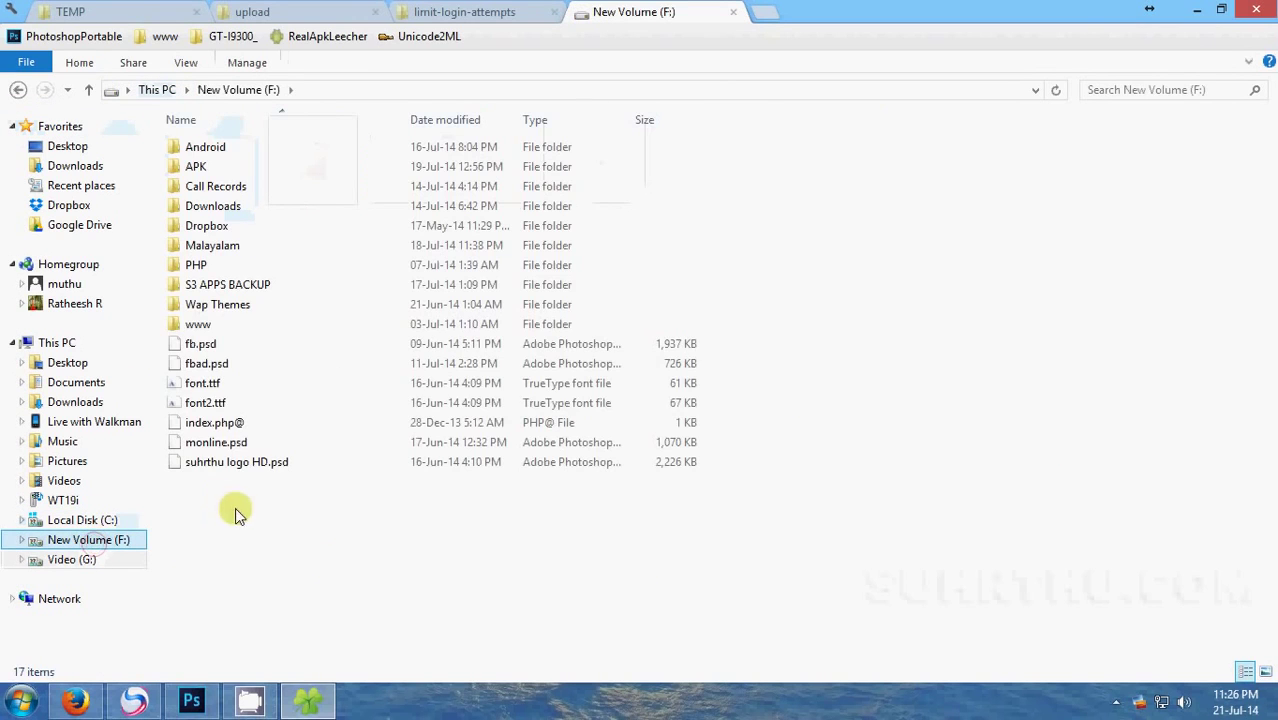
click(205, 328)
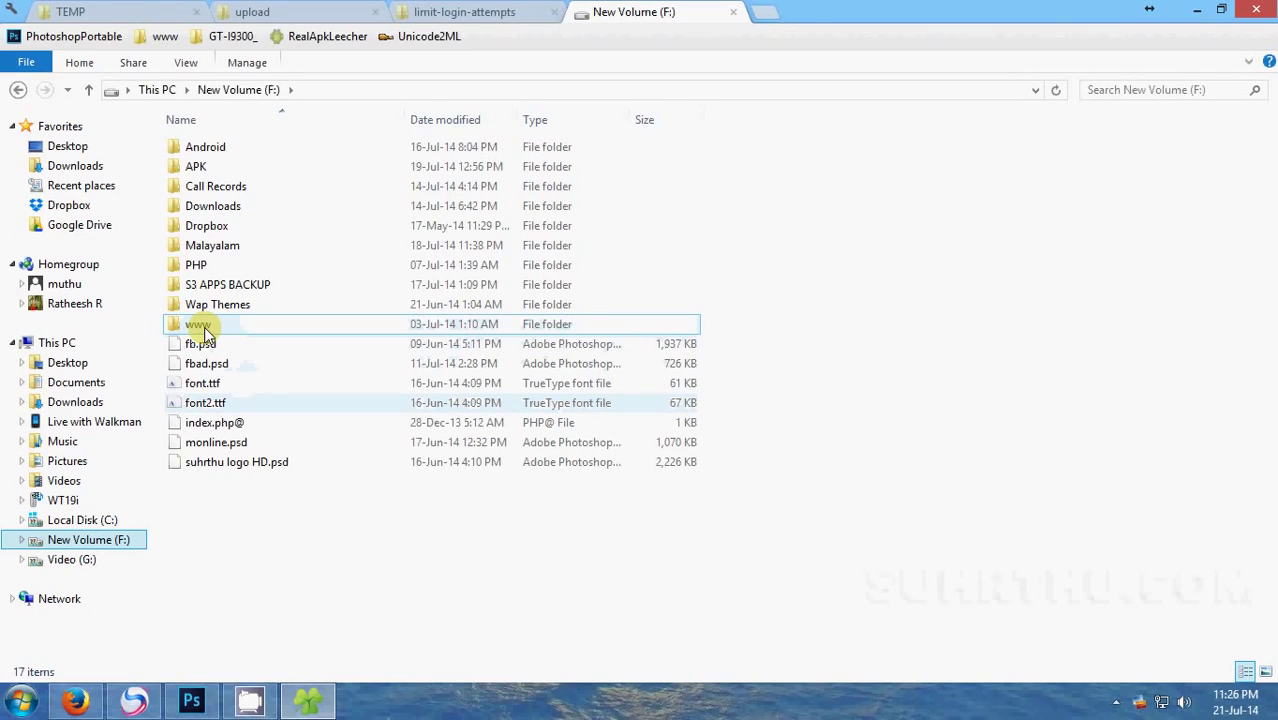
click(205, 328)
drag(205, 333, 517, 37)
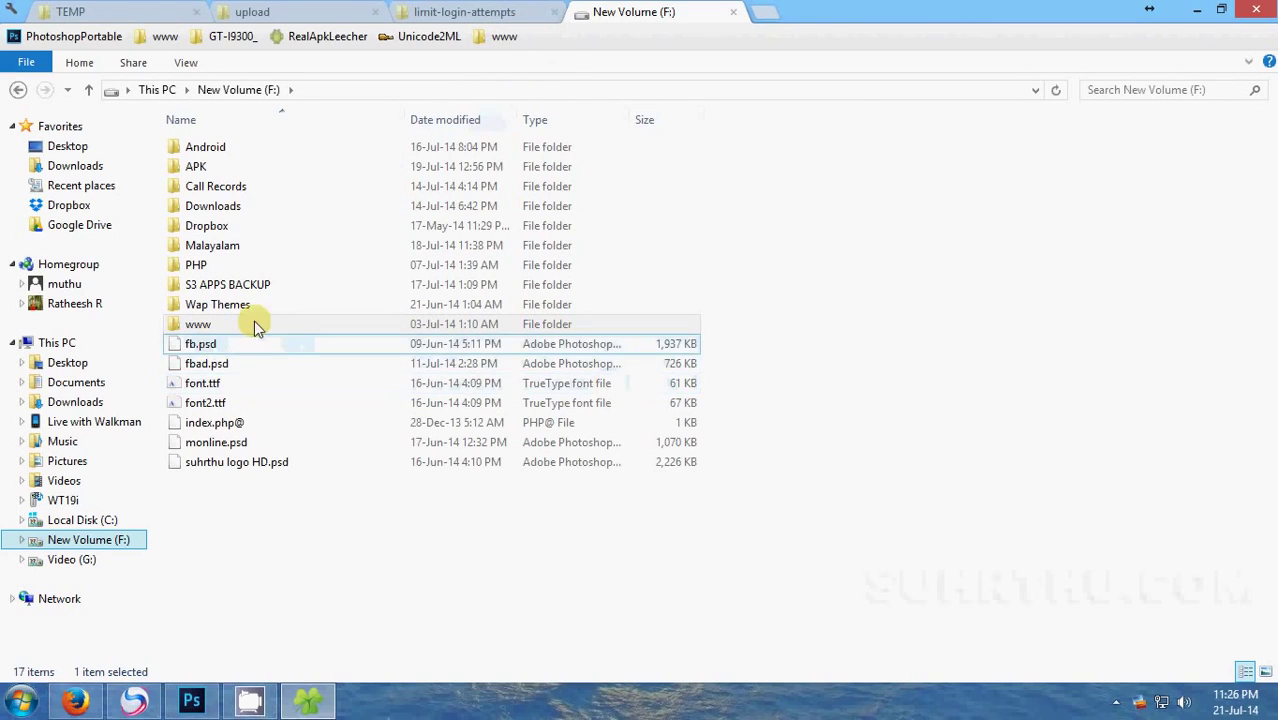
Step: Open the Android folder on New Volume (F:) and bookmark it as Android in the Bookmarks bar
double_click(205, 147)
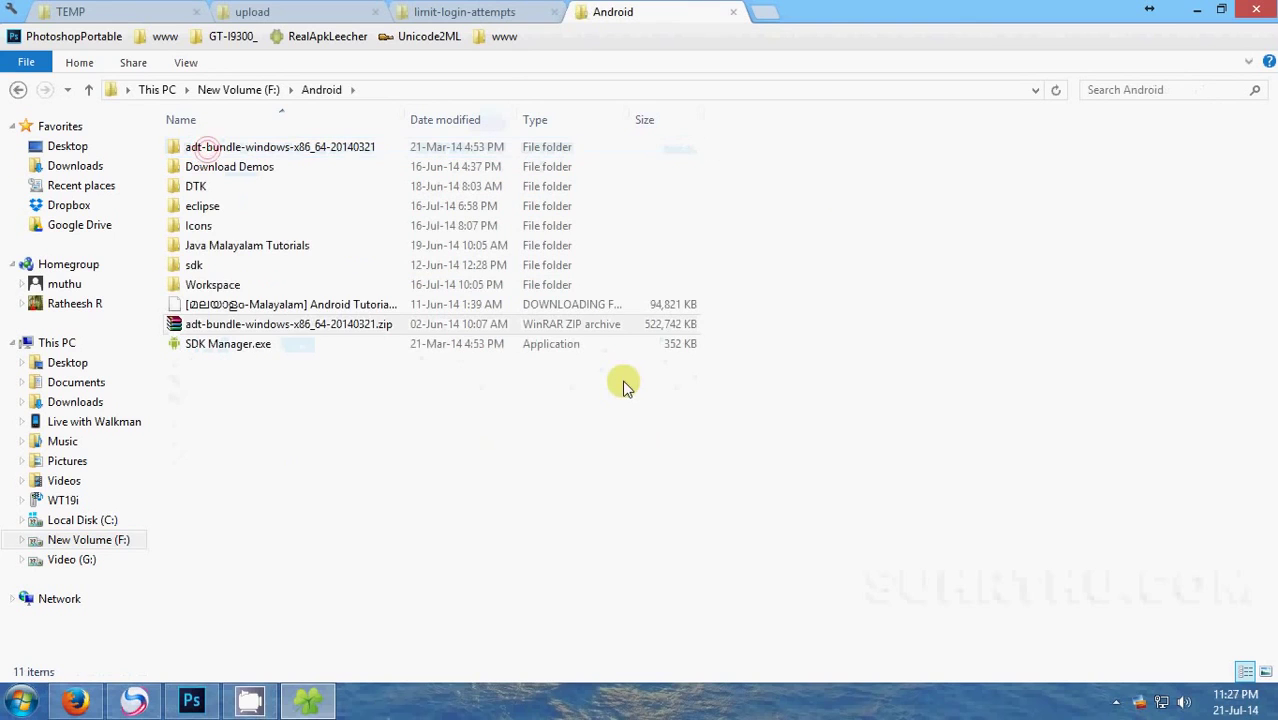
key(ctrl+d)
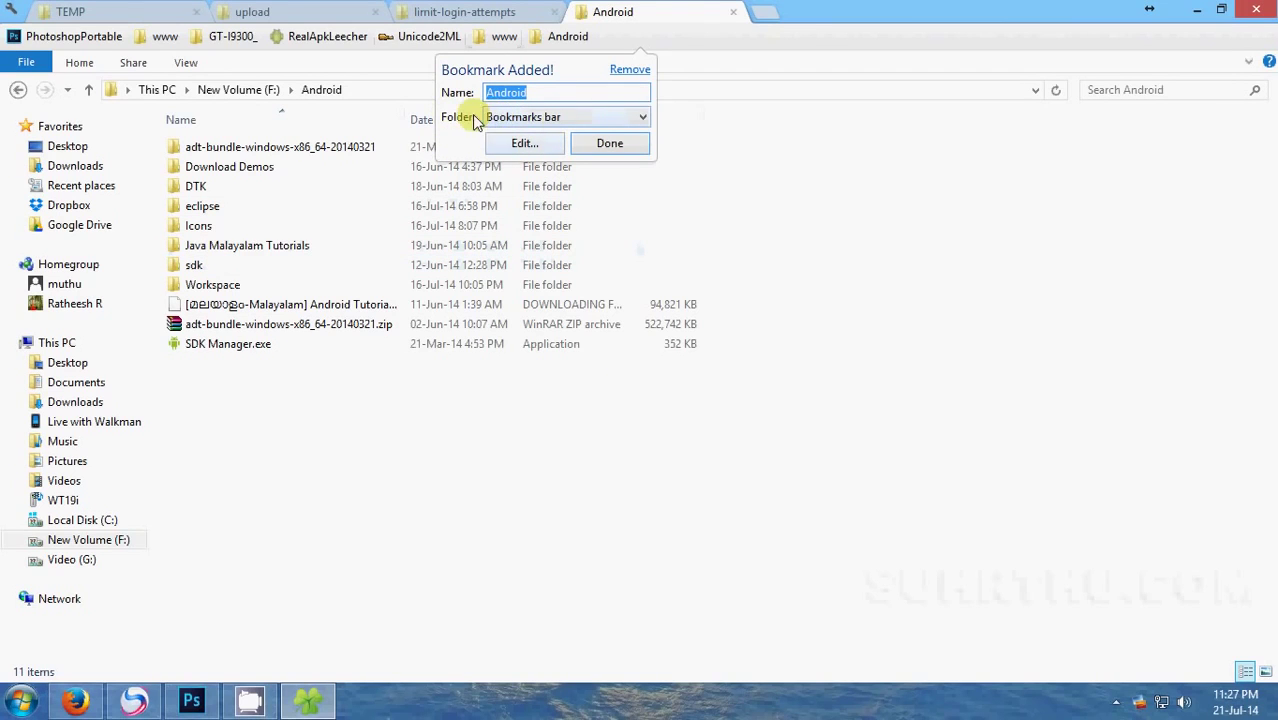
click(812, 355)
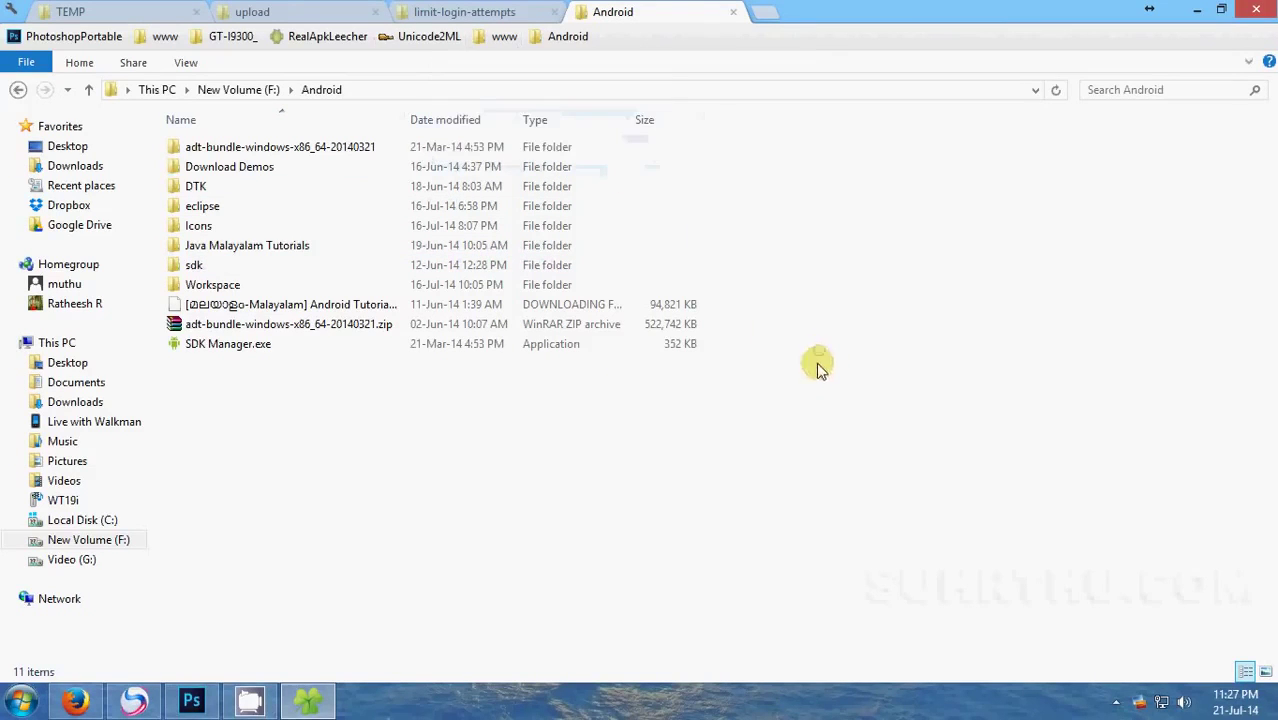